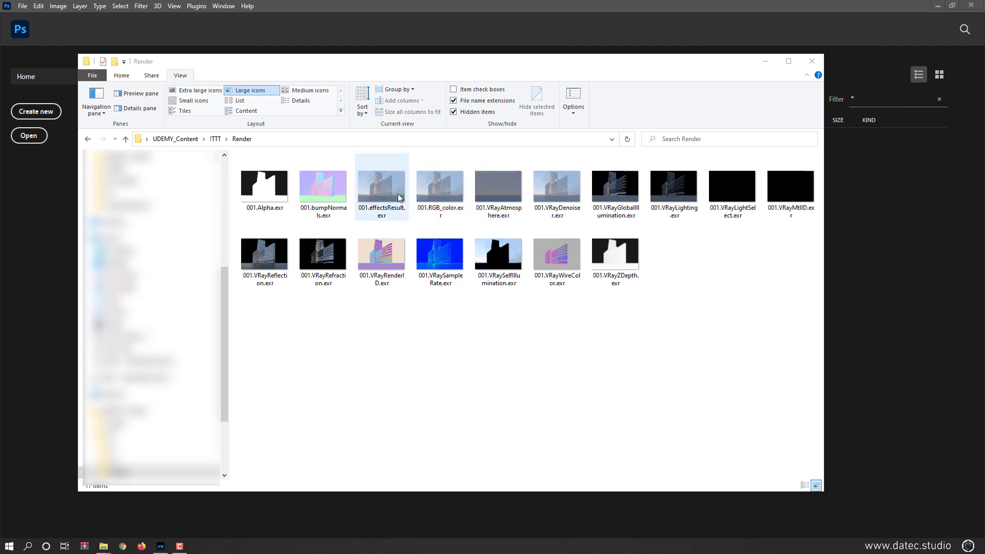
- Open the 001.effectsResult.exr render, reading its alpha data as an alpha channel
{"action": "double_click", "coordinate": [392, 191]}
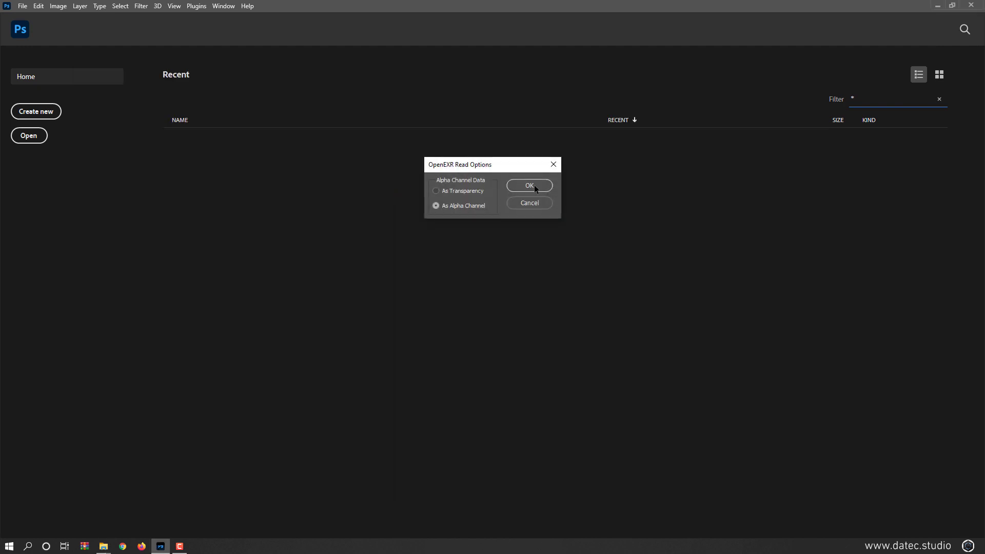
{"action": "left_click", "coordinate": [547, 185]}
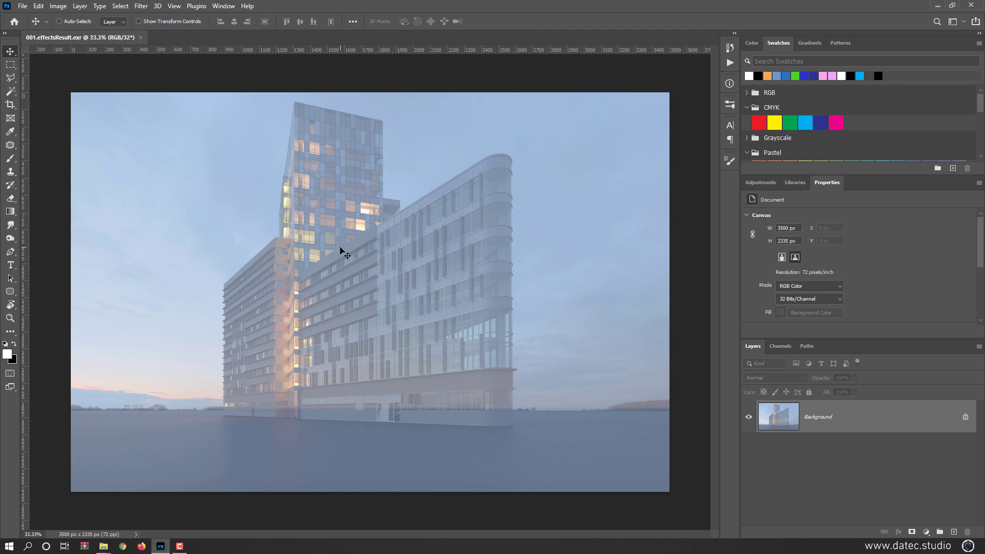
{"action": "key", "text": "alt+Tab"}
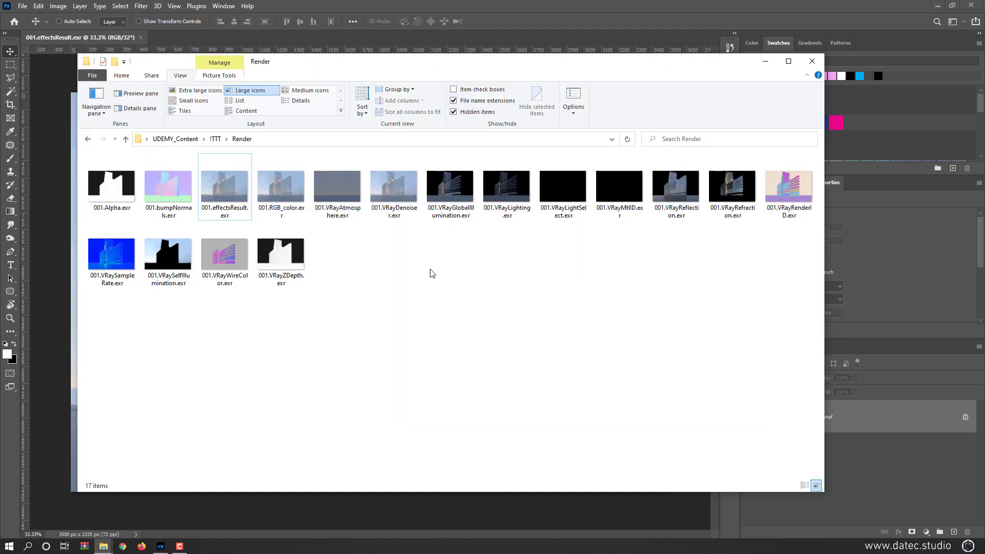
{"action": "scroll", "coordinate": [433, 273], "scroll_direction": "up", "scroll_amount": 5, "text": "ctrl"}
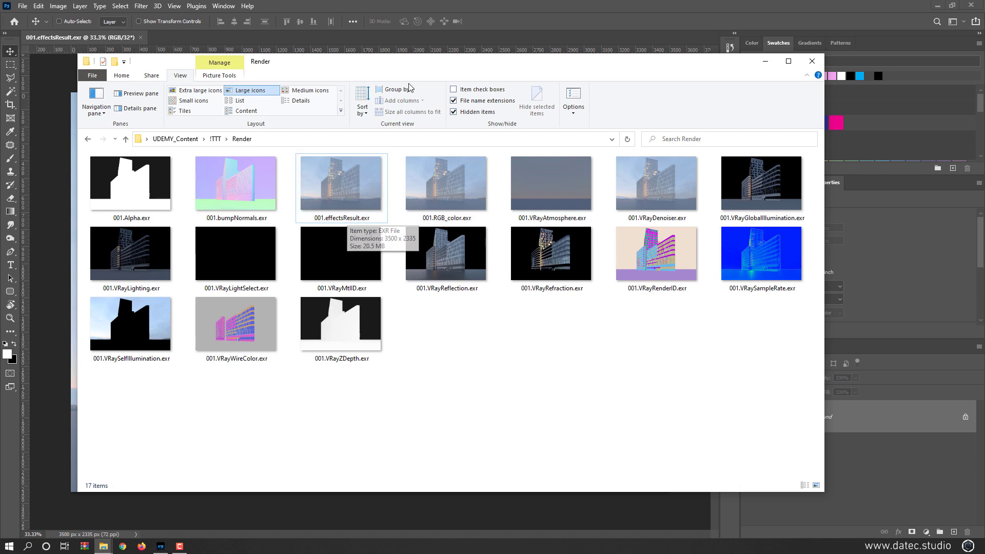
{"action": "left_click", "coordinate": [432, 4]}
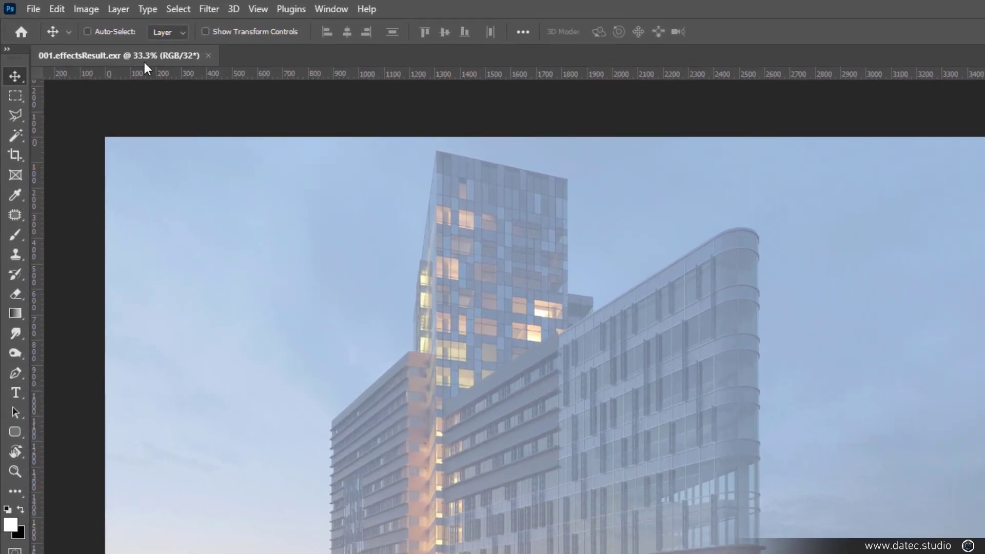
{"action": "left_click", "coordinate": [86, 9]}
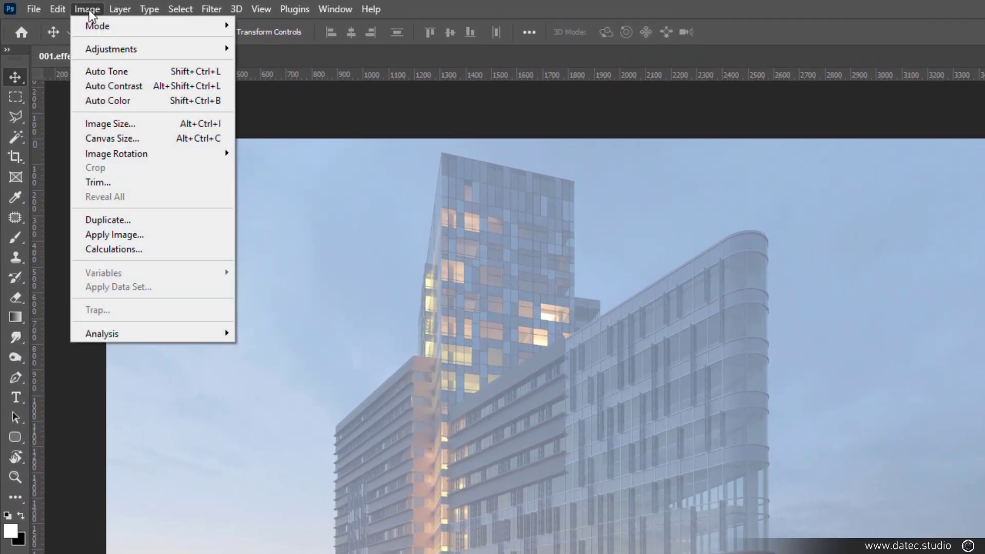
{"action": "mouse_move", "coordinate": [94, 30]}
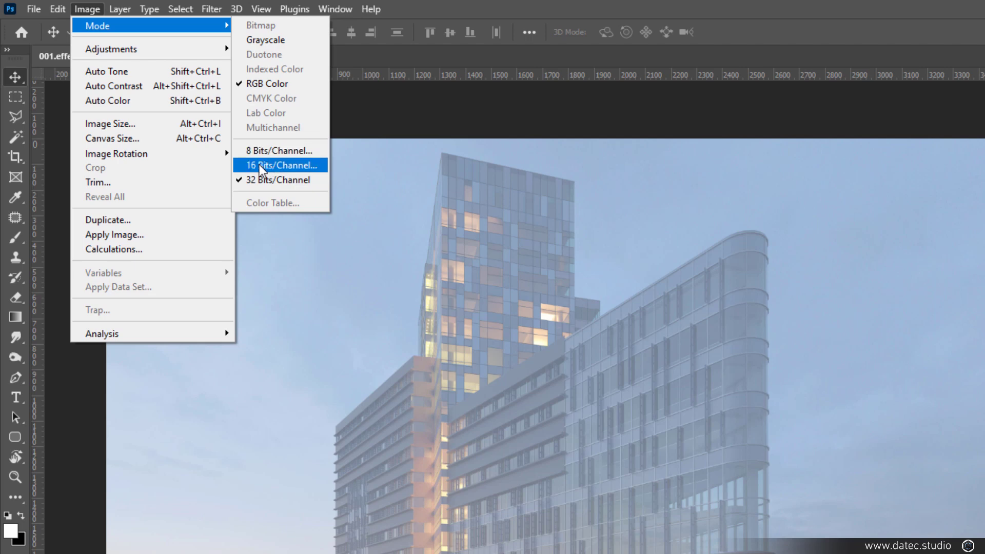
{"action": "left_click", "coordinate": [267, 152]}
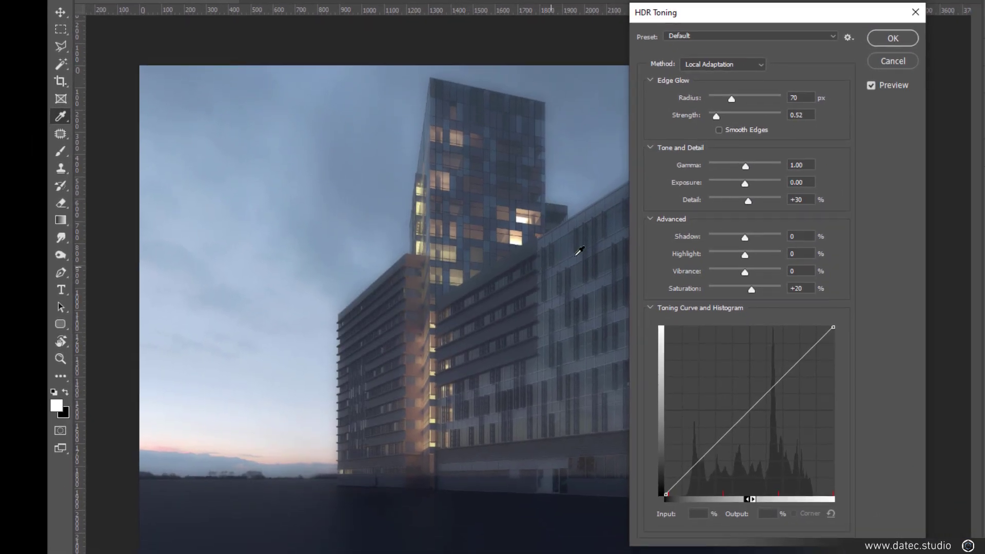
{"action": "left_click", "coordinate": [757, 64]}
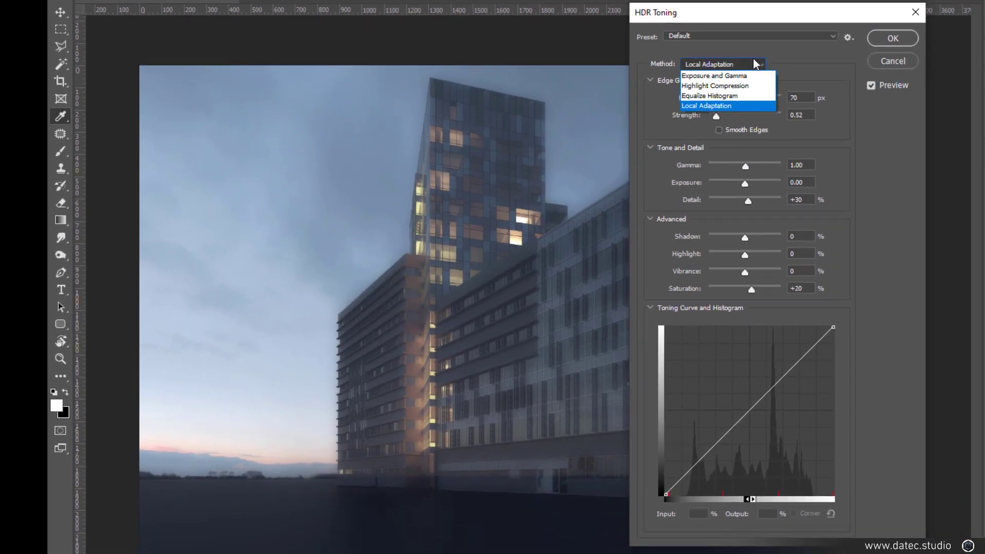
{"action": "left_click", "coordinate": [710, 80]}
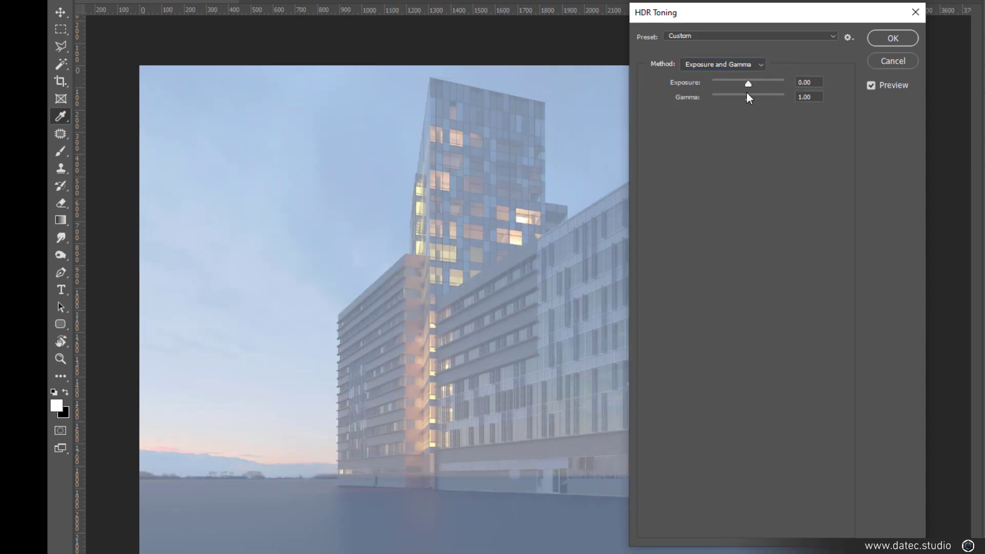
{"action": "left_click", "coordinate": [876, 87]}
{"action": "left_click", "coordinate": [872, 86]}
{"action": "left_click_drag", "start_coordinate": [749, 98], "coordinate": [735, 97]}
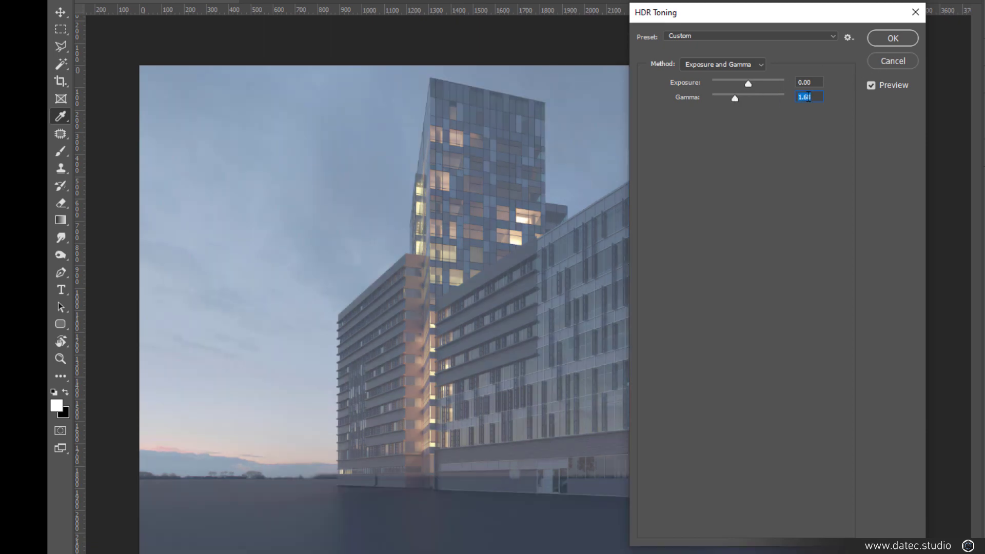
{"action": "type", "text": "1"}
{"action": "left_click_drag", "start_coordinate": [745, 82], "coordinate": [751, 83]}
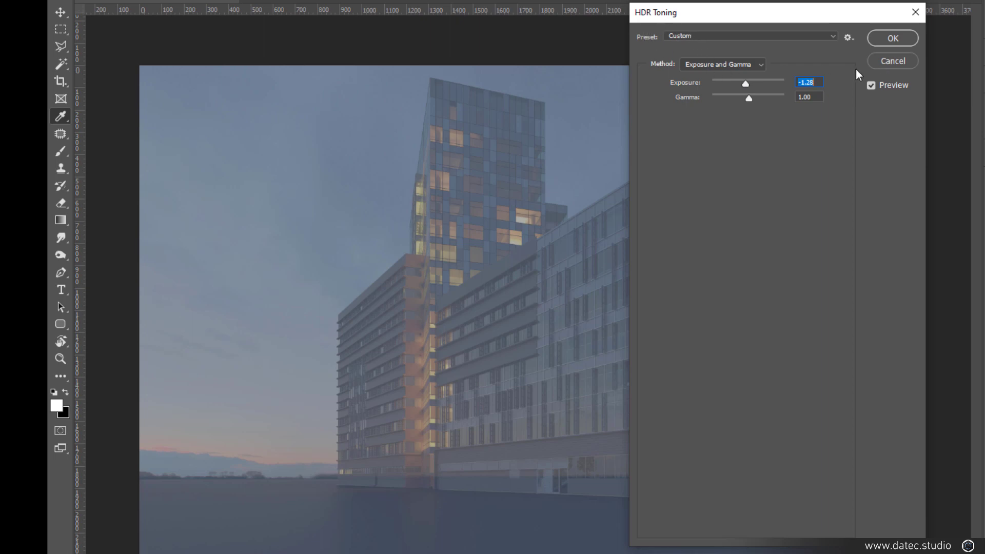
{"action": "left_click", "coordinate": [892, 61]}
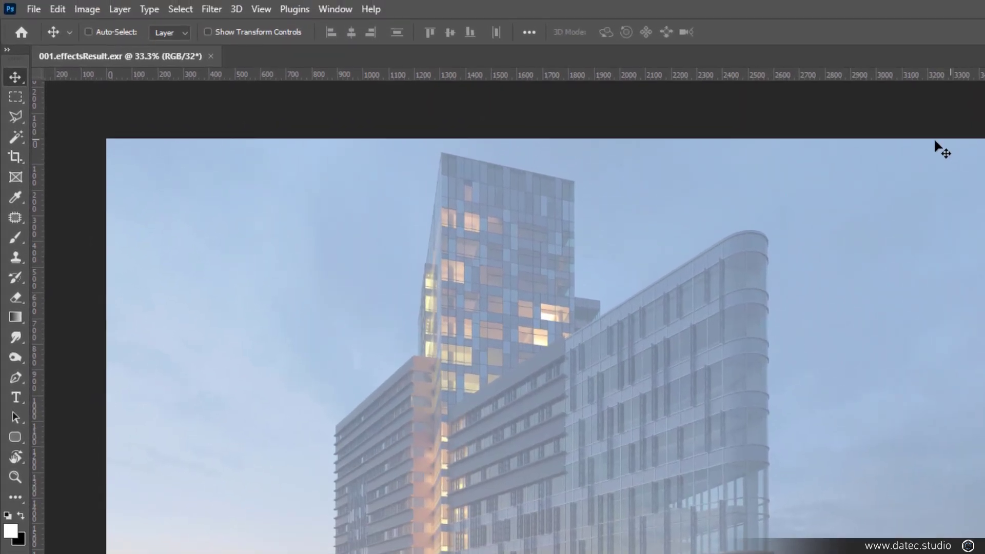
- Apply an Exposure adjustment to the render with Gamma Correction set to 0.30
{"action": "left_click", "coordinate": [87, 10]}
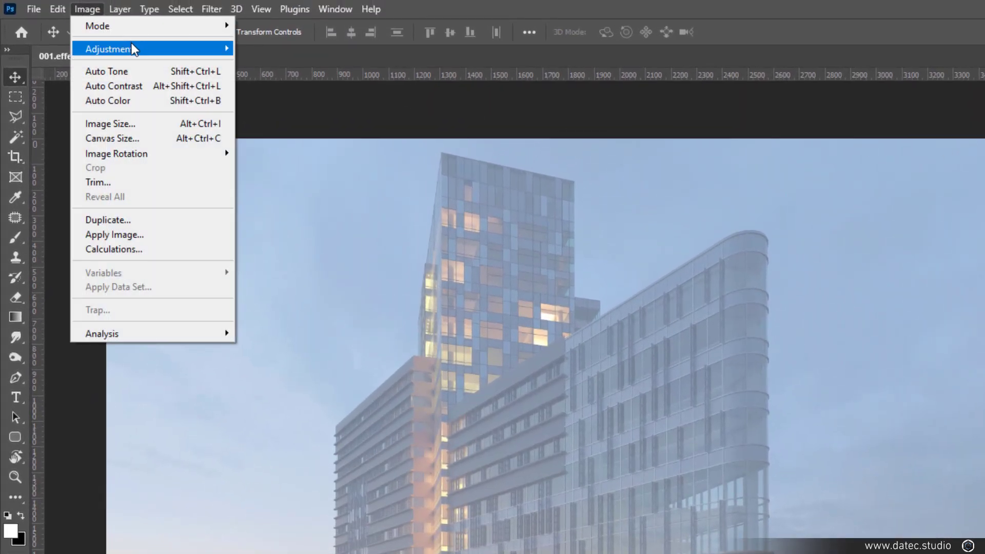
{"action": "mouse_move", "coordinate": [132, 45]}
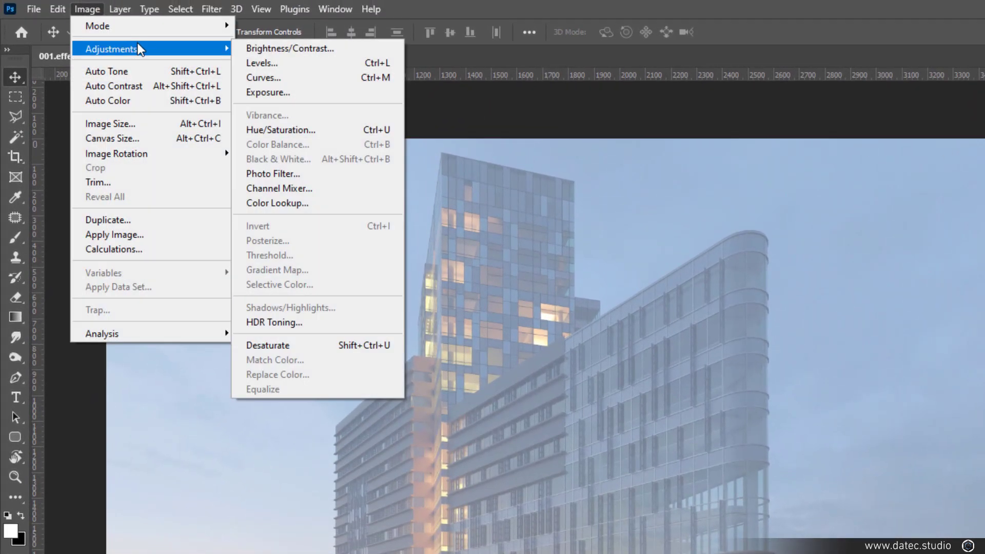
{"action": "left_click", "coordinate": [326, 97]}
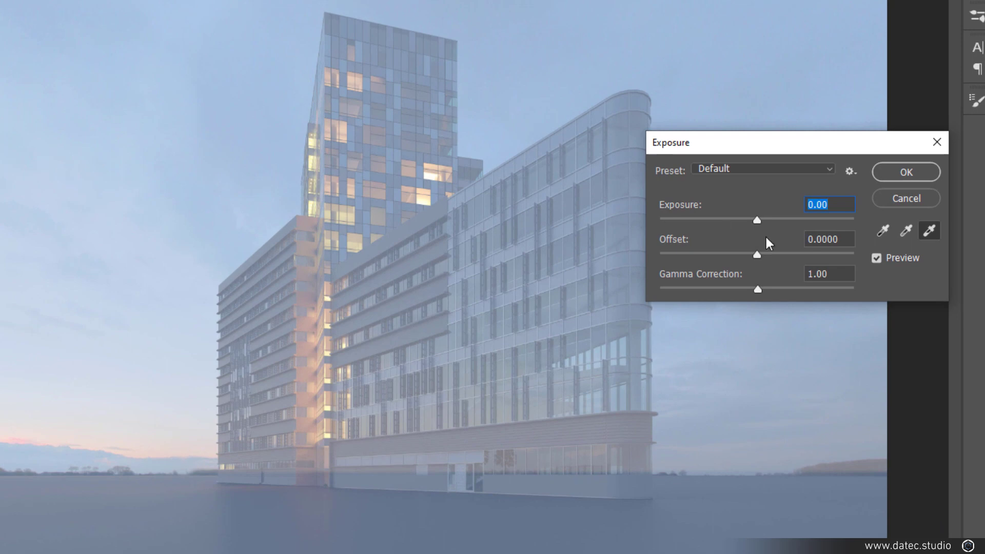
{"action": "left_click", "coordinate": [813, 274]}
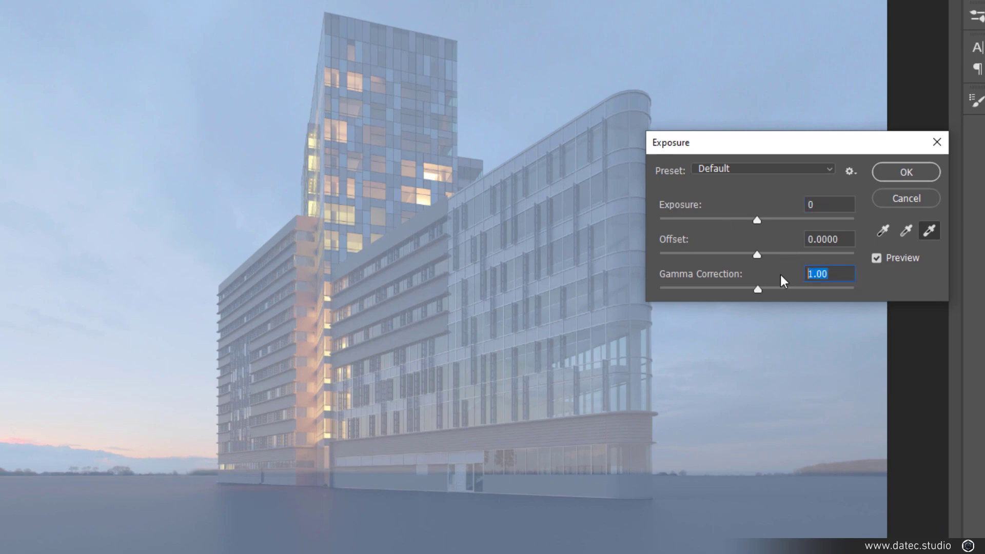
{"action": "type", "text": ".5"}
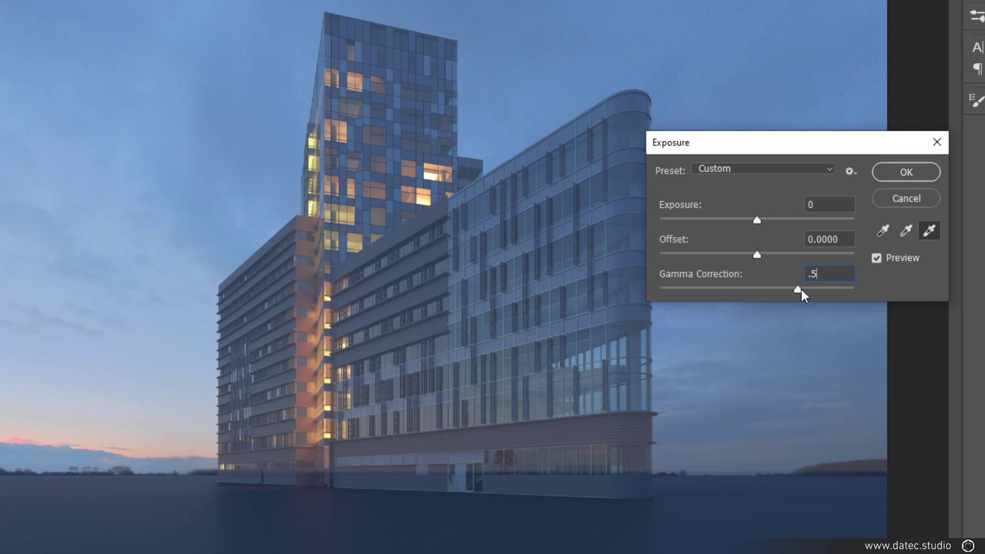
{"action": "left_click_drag", "start_coordinate": [801, 290], "coordinate": [819, 289]}
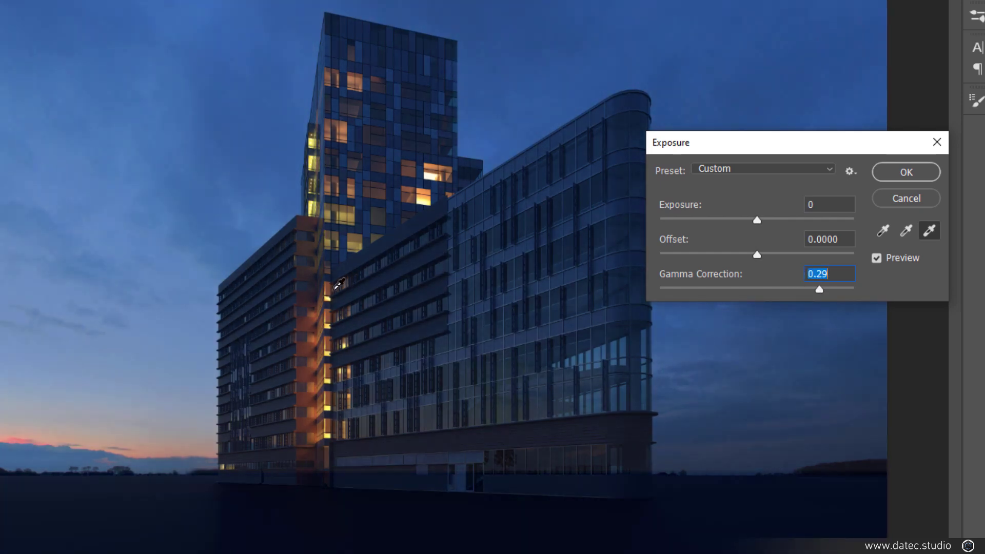
{"action": "mouse_move", "coordinate": [820, 291]}
{"action": "left_mouse_down"}
{"action": "mouse_move", "coordinate": [833, 291]}
{"action": "mouse_move", "coordinate": [740, 288]}
{"action": "mouse_move", "coordinate": [815, 289]}
{"action": "left_mouse_up"}
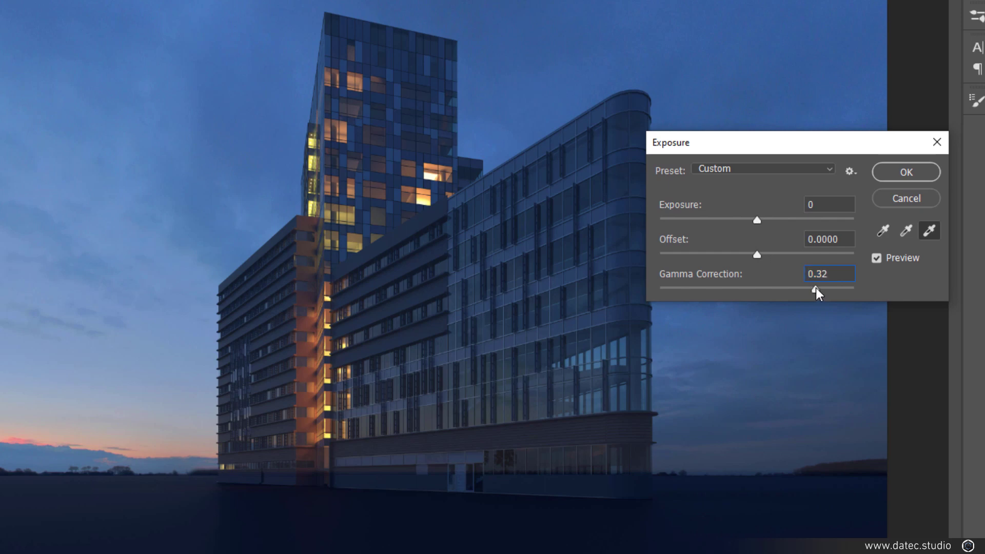
{"action": "left_click_drag", "start_coordinate": [818, 287], "coordinate": [819, 287]}
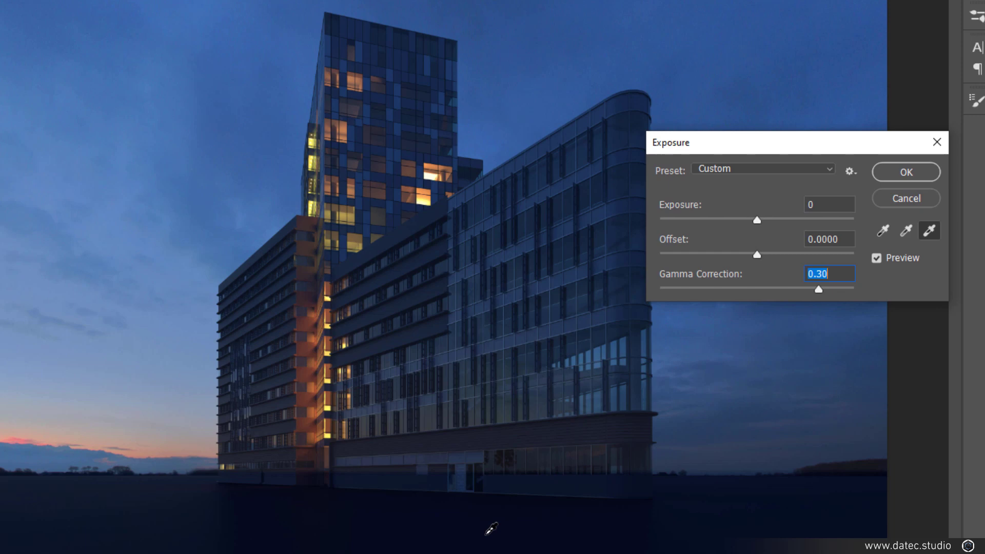
{"action": "left_click", "coordinate": [900, 174]}
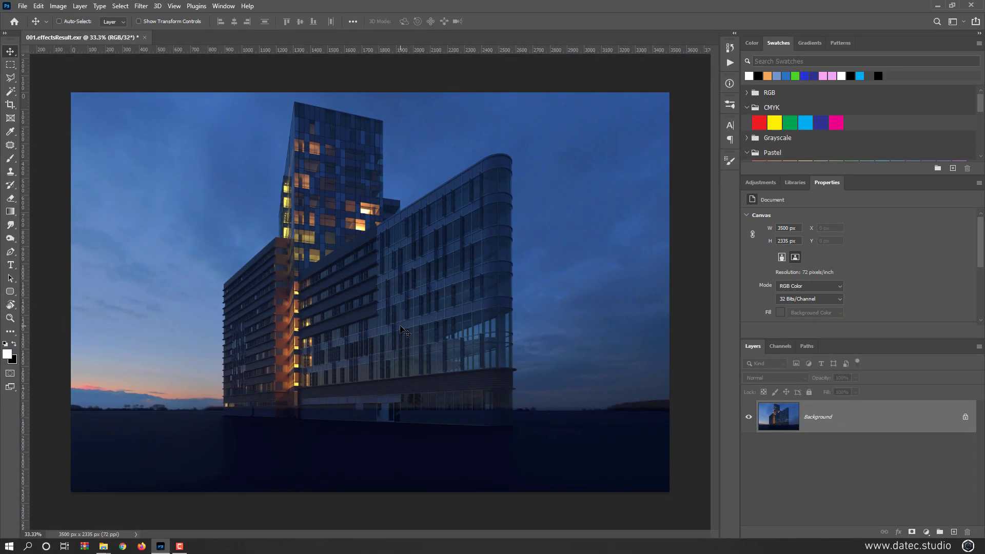
- Duplicate the Background layer and convert the copy to a smart object for smart filters
{"action": "left_click_drag", "start_coordinate": [790, 425], "coordinate": [952, 531]}
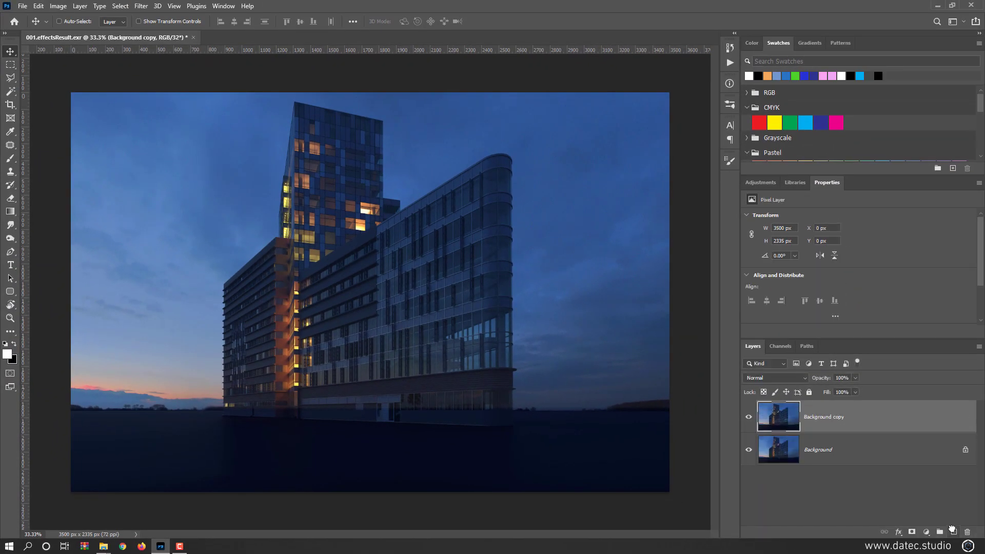
{"action": "right_click", "coordinate": [872, 422]}
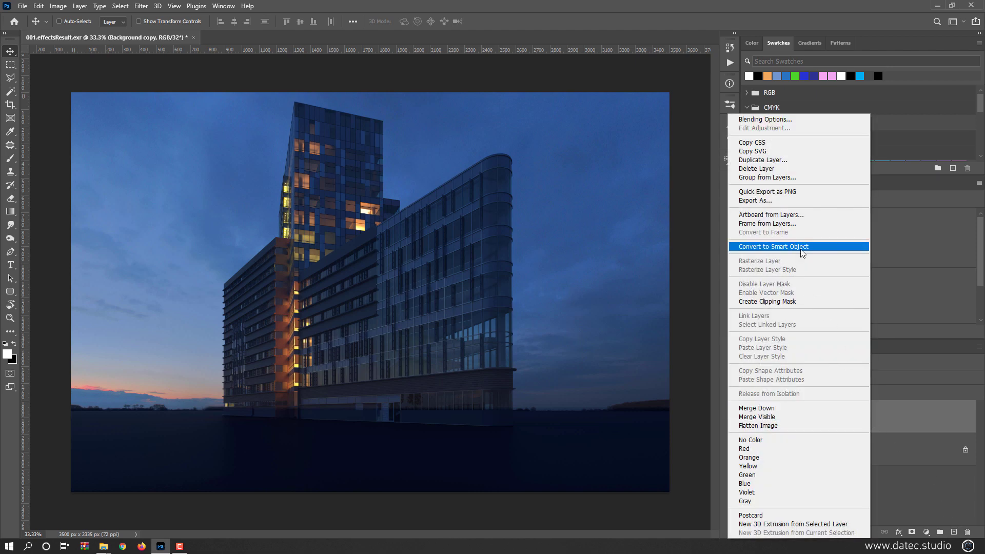
{"action": "left_click", "coordinate": [80, 6]}
{"action": "left_click", "coordinate": [79, 6]}
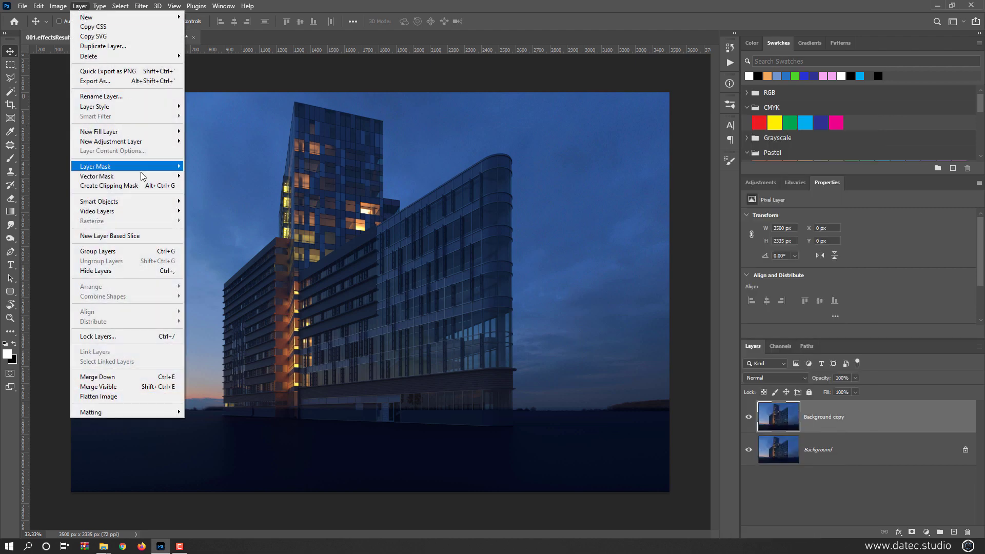
{"action": "mouse_move", "coordinate": [137, 204]}
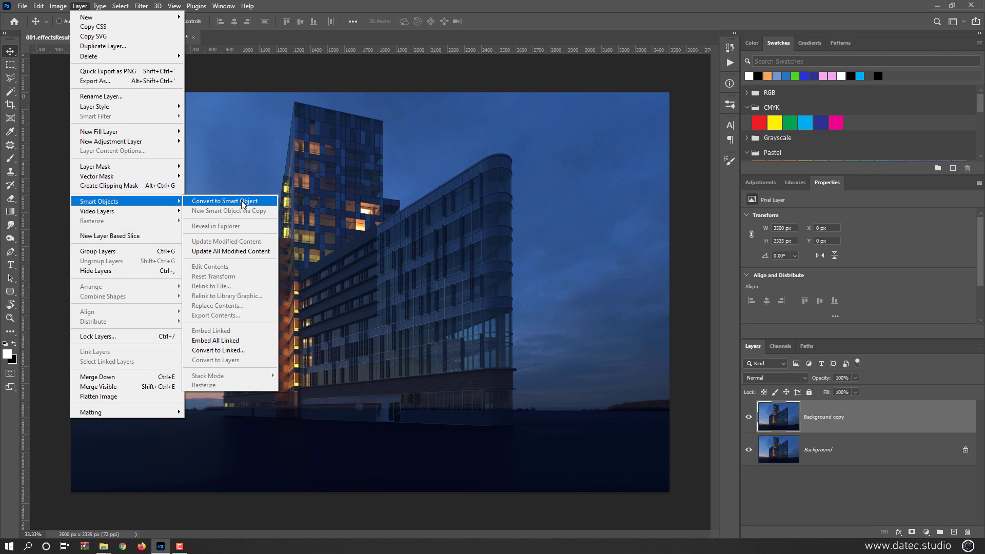
{"action": "mouse_move", "coordinate": [146, 9]}
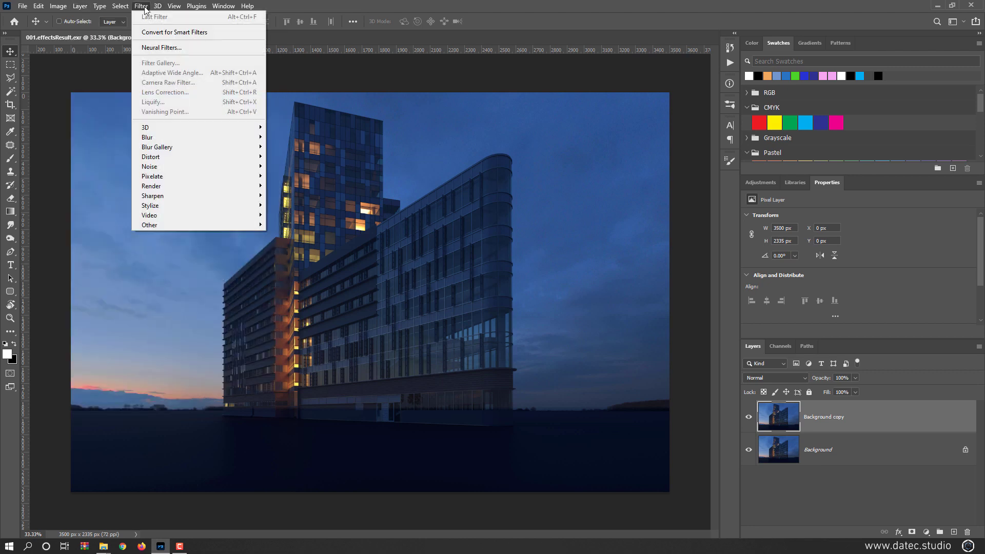
{"action": "left_click", "coordinate": [220, 38]}
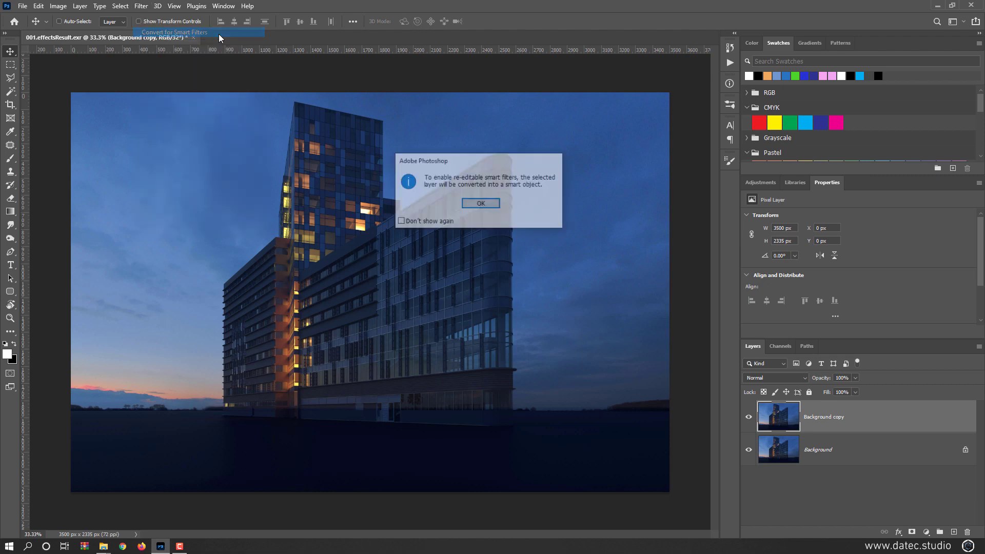
{"action": "left_click", "coordinate": [487, 203]}
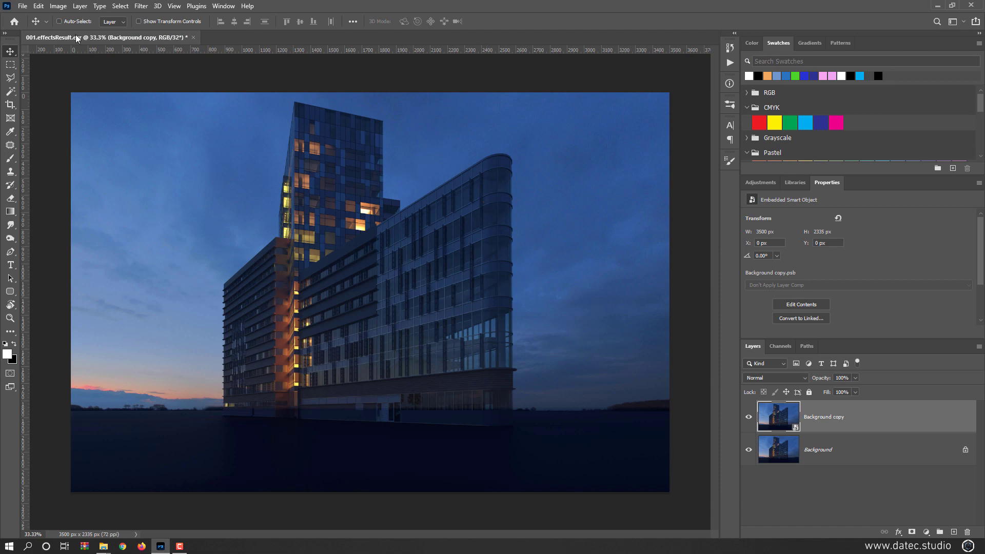
- Save the document as a Photoshop file named Chapter4_Scene, with layers and Maximize Compatibility enabled
{"action": "left_click", "coordinate": [23, 7]}
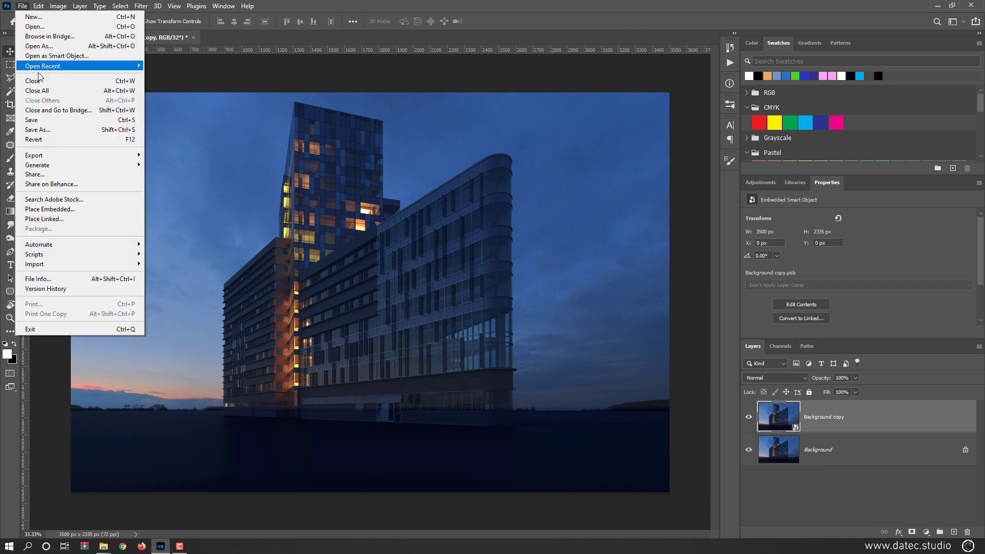
{"action": "left_click", "coordinate": [74, 135]}
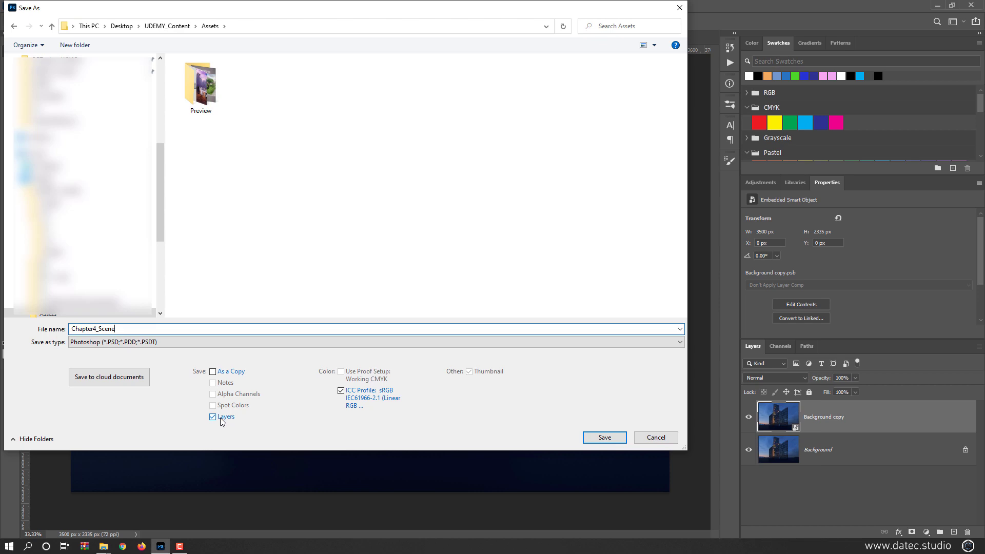
{"action": "left_click", "coordinate": [595, 436]}
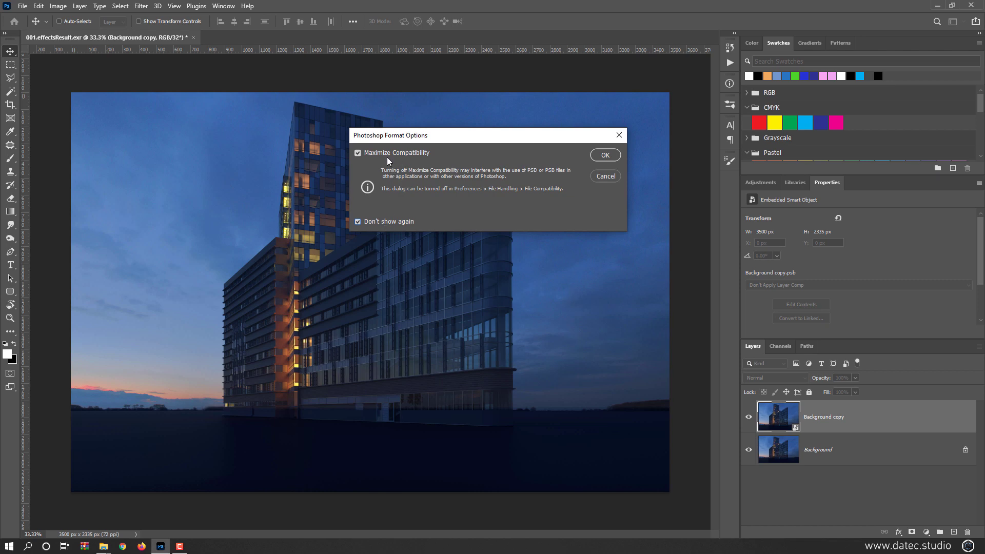
{"action": "left_click", "coordinate": [596, 156]}
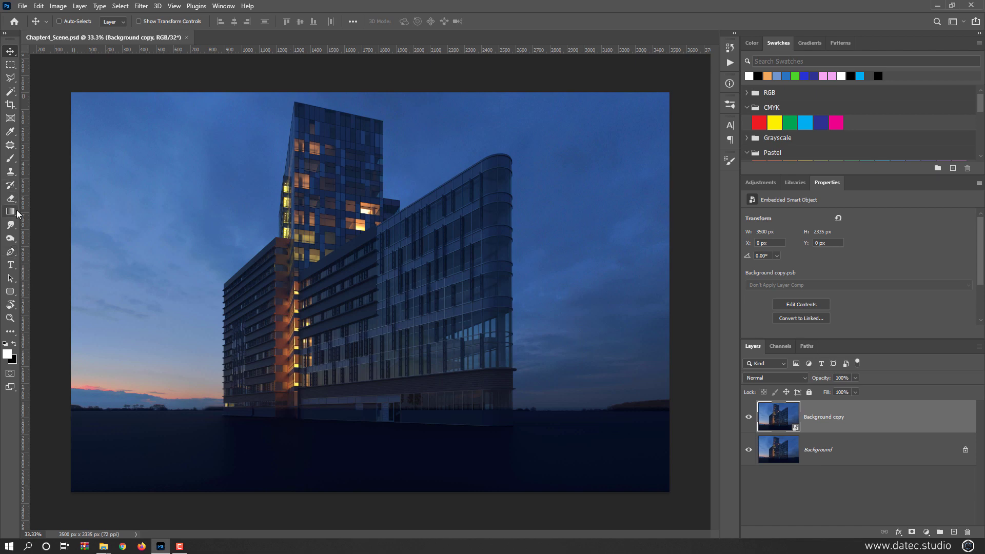
- Draw straight lines with a 20 px magenta stroke along the building's base and roof edges to trace its perspective
{"action": "left_click", "coordinate": [12, 291]}
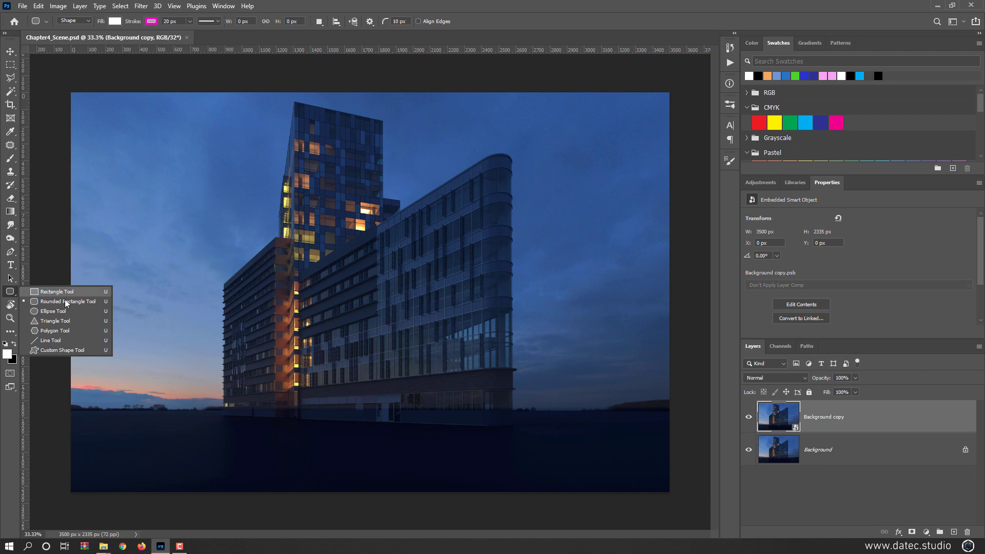
{"action": "left_click", "coordinate": [52, 340]}
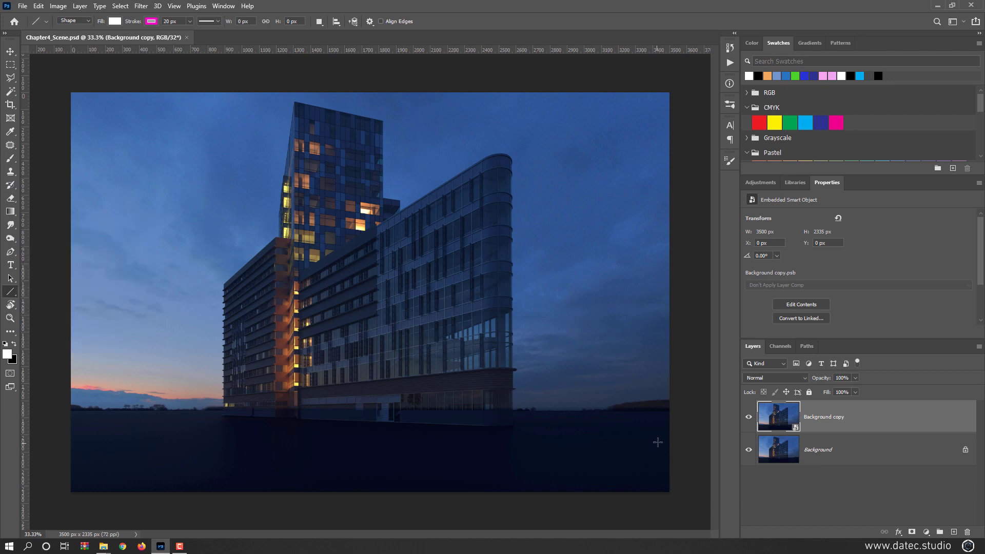
{"action": "left_click_drag", "start_coordinate": [600, 430], "coordinate": [5, 409]}
{"action": "key", "text": "ctrl+minus"}
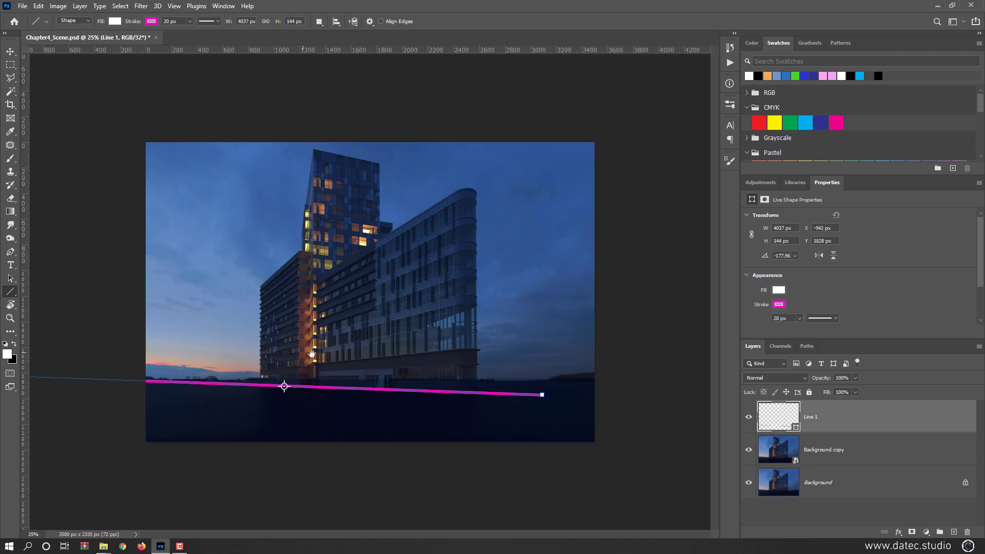
{"action": "key", "text": "ctrl+minus"}
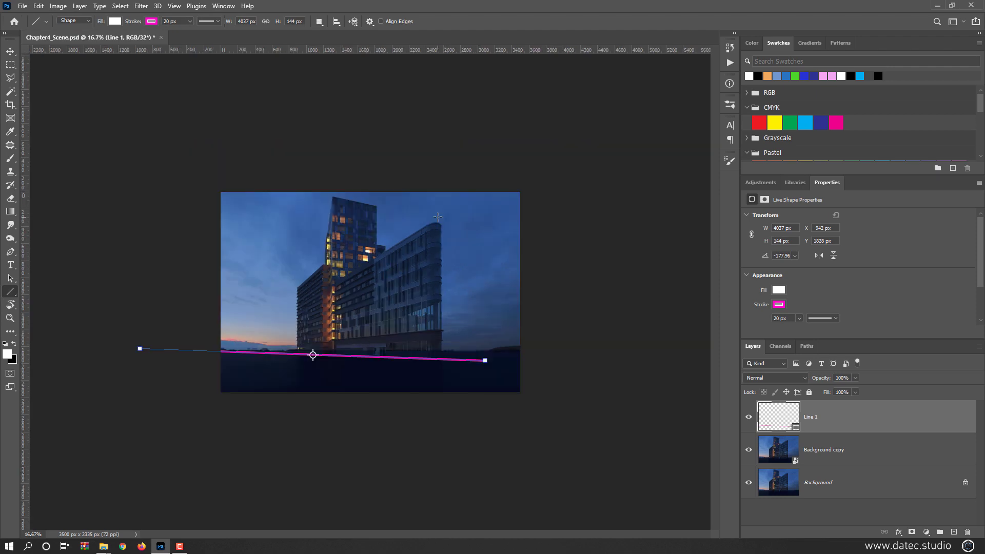
{"action": "left_click_drag", "start_coordinate": [438, 221], "coordinate": [127, 400]}
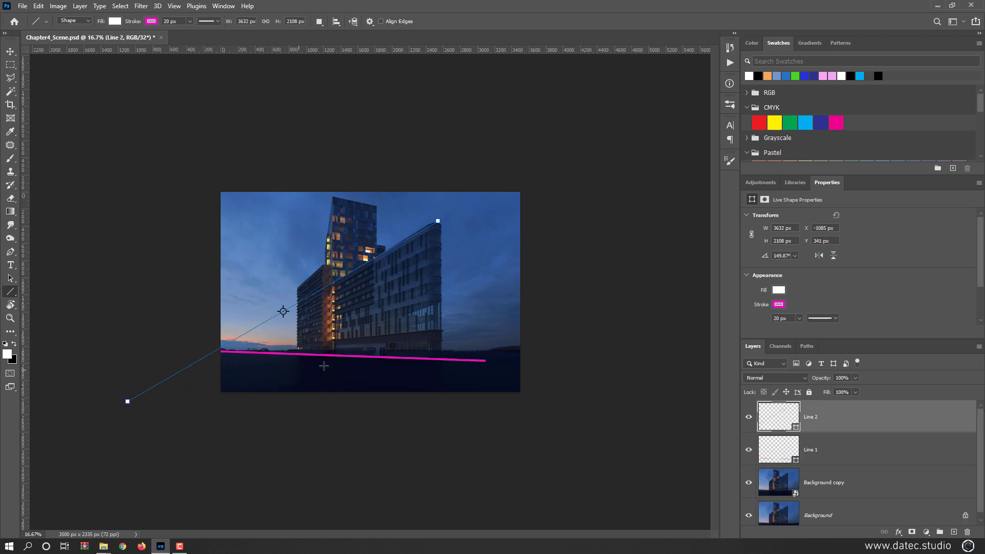
{"action": "left_click_drag", "start_coordinate": [499, 277], "coordinate": [110, 375]}
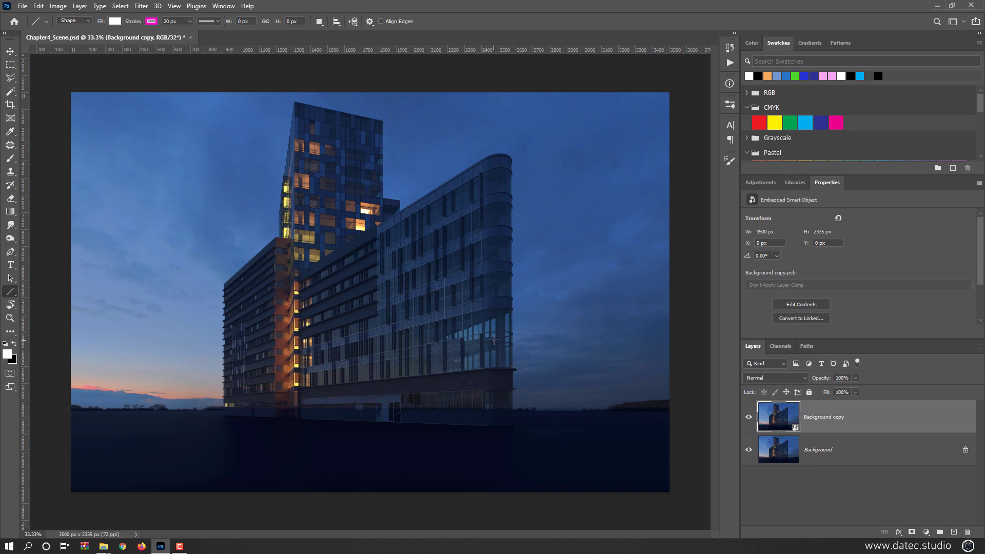
- Add a new empty layer above the Background copy layer and check which filters are available for it
{"action": "left_click", "coordinate": [953, 533]}
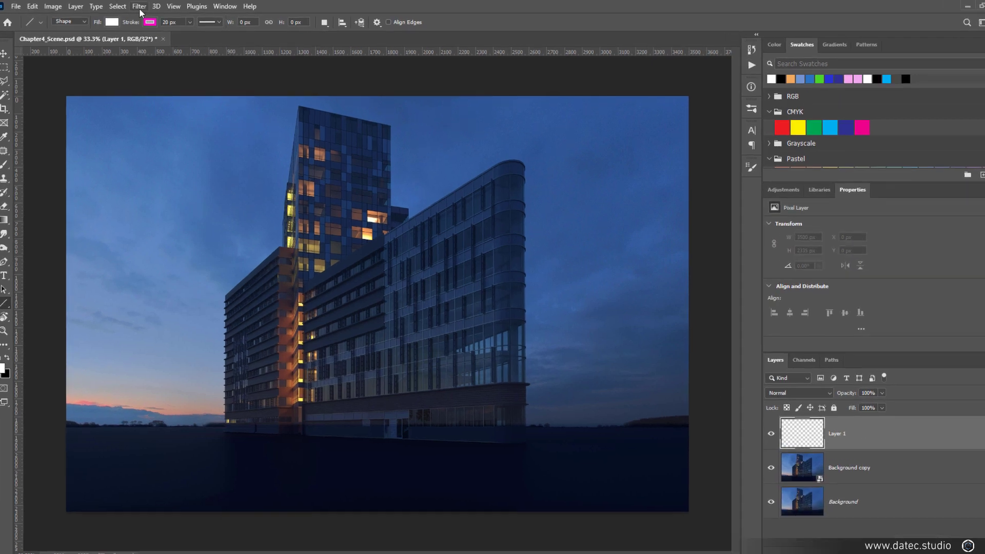
{"action": "left_click", "coordinate": [141, 6]}
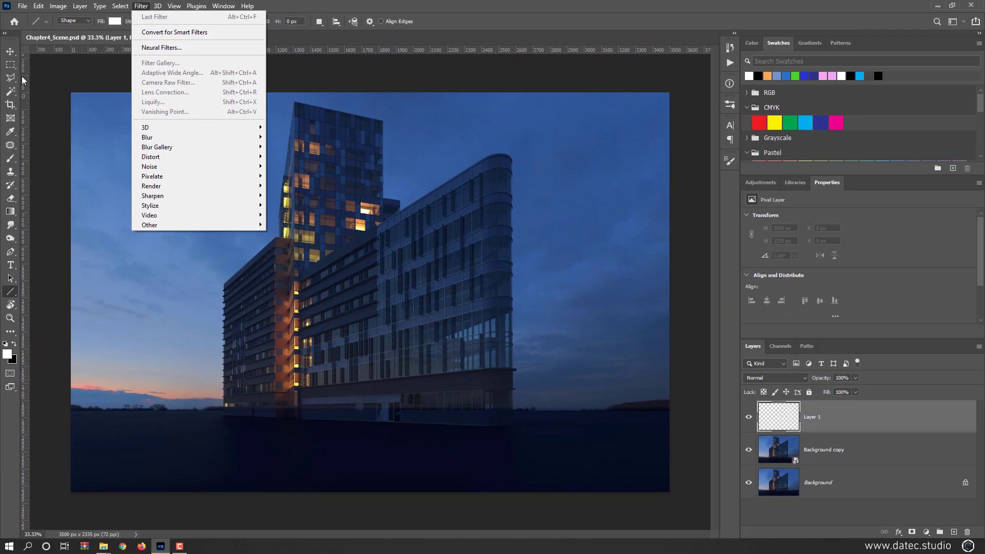
{"action": "left_click", "coordinate": [11, 51]}
{"action": "left_click", "coordinate": [22, 6]}
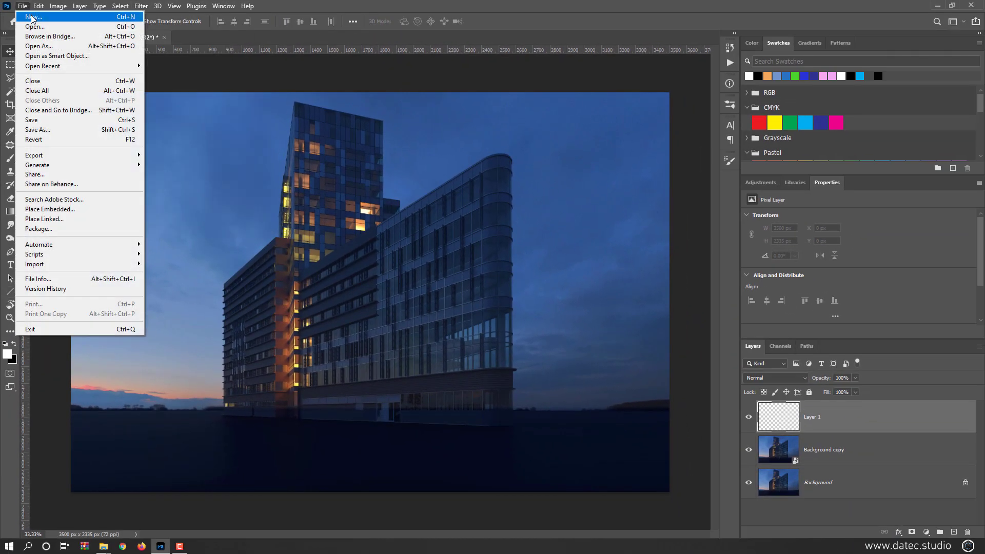
{"action": "left_click", "coordinate": [252, 144]}
- Copy the merged content of the whole canvas, then deselect it
{"action": "key", "text": "ctrl+a"}
{"action": "key", "text": "ctrl+shift+c"}
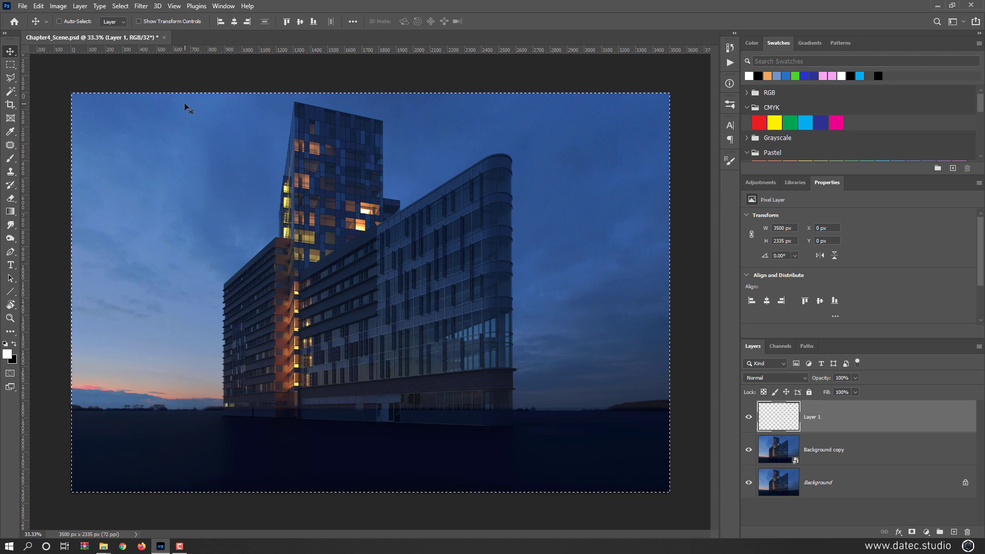
{"action": "key", "text": "ctrl+d"}
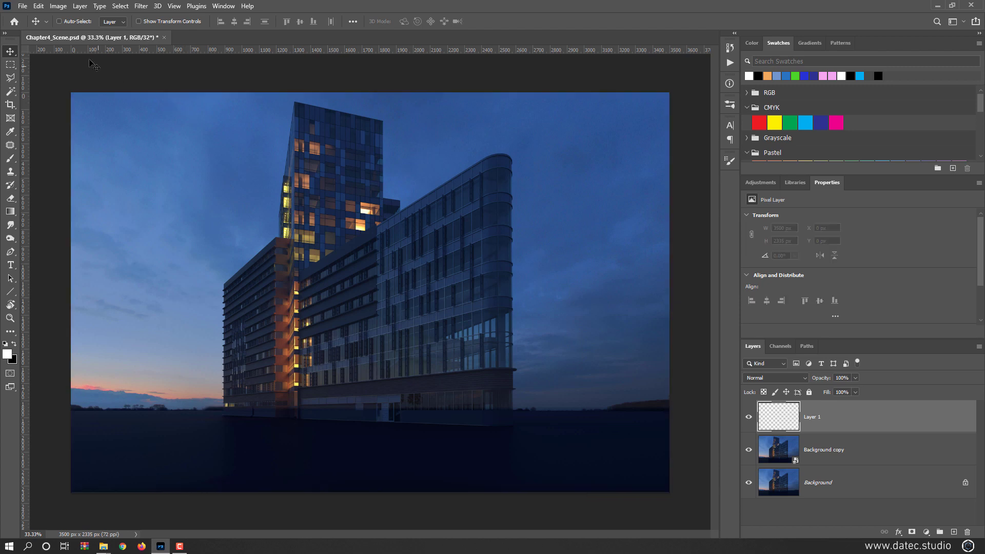
- Check the document's pixel width and height in Image Size
{"action": "left_click", "coordinate": [58, 6]}
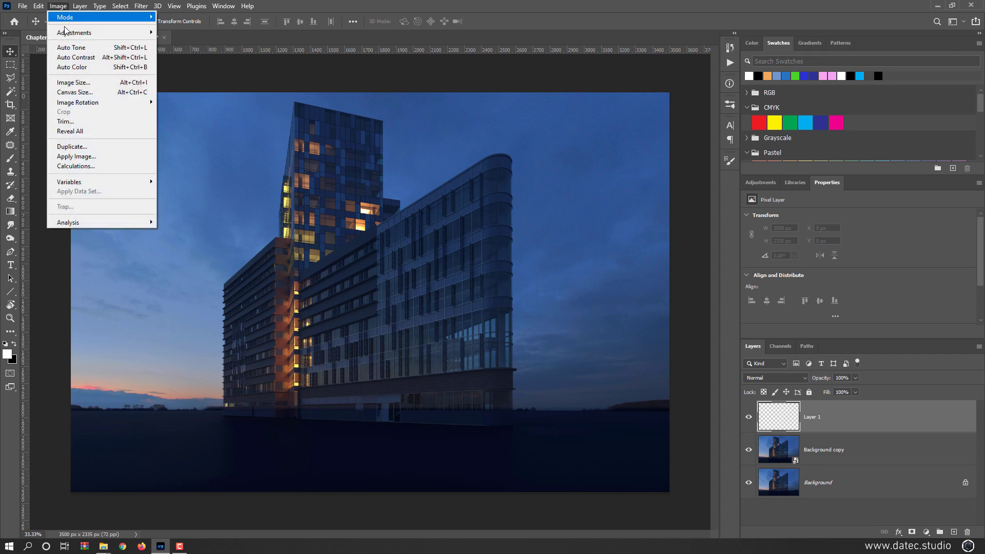
{"action": "left_click", "coordinate": [103, 83]}
{"action": "left_click", "coordinate": [562, 170]}
{"action": "double_click", "coordinate": [561, 171]}
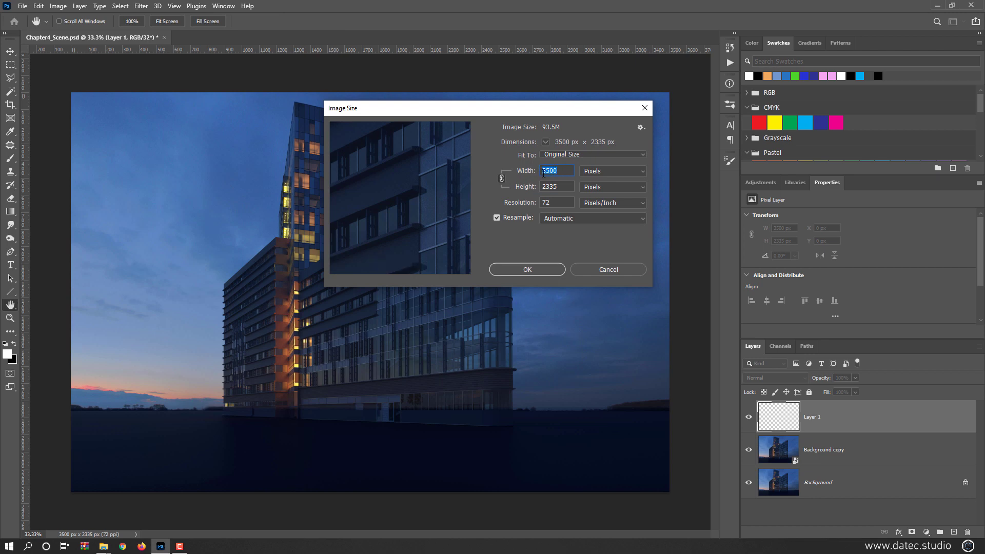
{"action": "left_click_drag", "start_coordinate": [542, 187], "coordinate": [552, 191]}
{"action": "left_click", "coordinate": [560, 189]}
{"action": "left_click", "coordinate": [576, 270]}
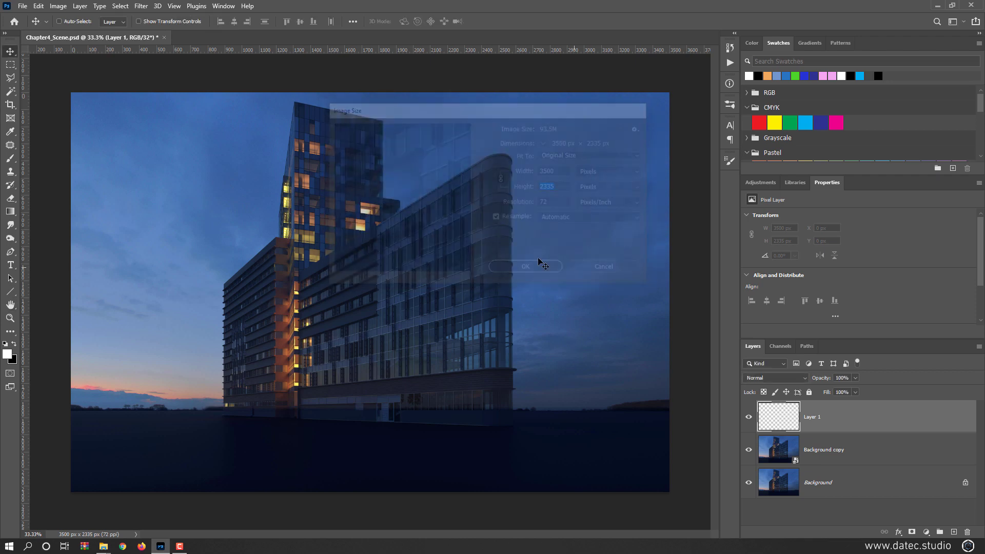
- Create a new 3500 x 2335 px document at 72 ppi in 32-bit RGB Color with a white background
{"action": "left_click", "coordinate": [22, 6]}
{"action": "left_click", "coordinate": [35, 17]}
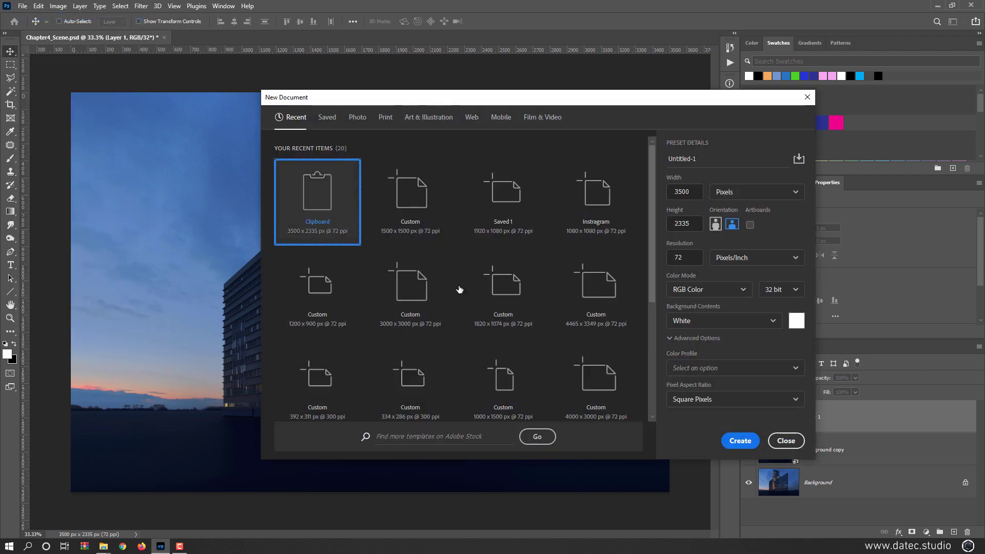
{"action": "left_click", "coordinate": [737, 441]}
- Copy the Background copy smart object from Chapter4_Scene.psd into the Untitled-1 document, filling its canvas
{"action": "left_click", "coordinate": [153, 39]}
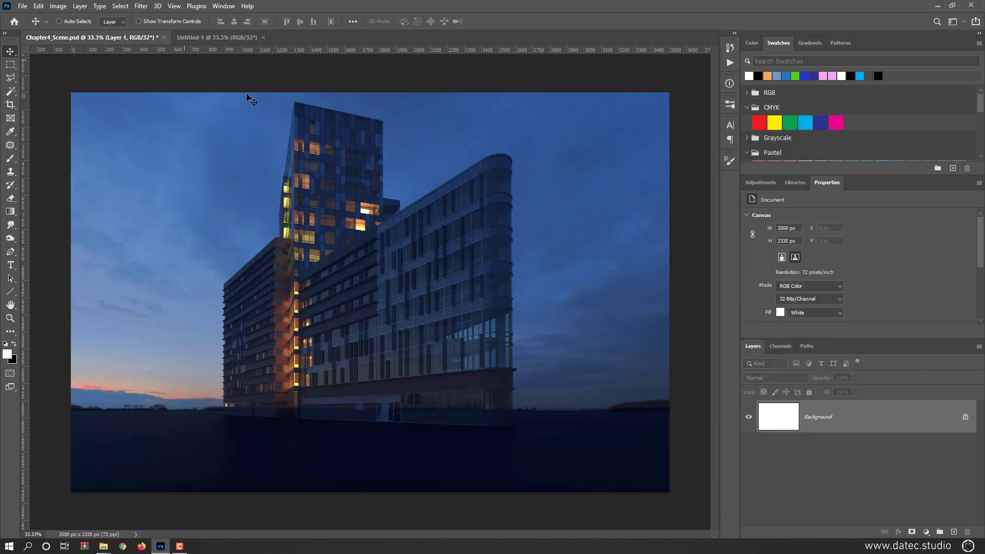
{"action": "left_click", "coordinate": [784, 454]}
{"action": "left_click_drag", "start_coordinate": [338, 295], "coordinate": [399, 267]}
- Convert the Untitled-1 document to 8 Bits/Channel, merging its layers before the depth change
{"action": "left_click", "coordinate": [58, 6]}
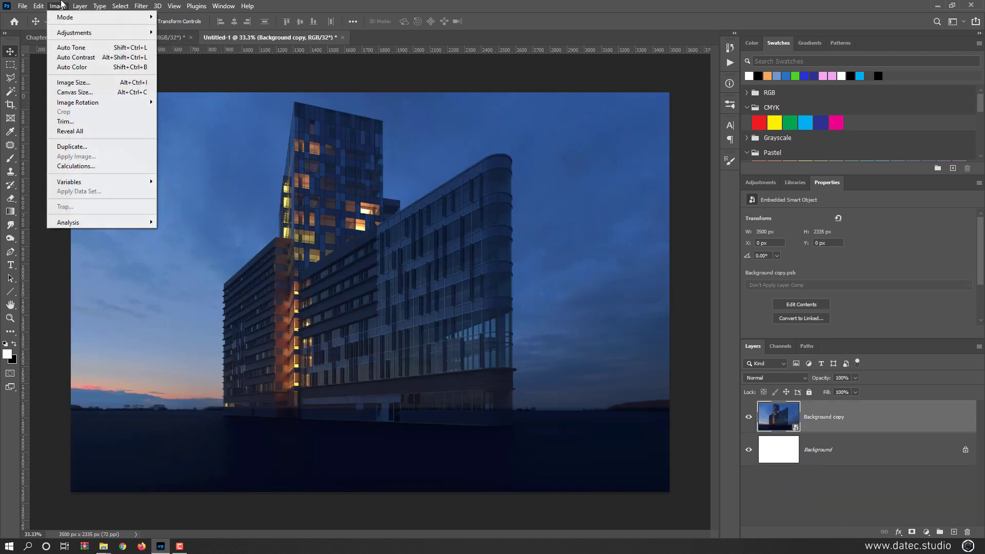
{"action": "mouse_move", "coordinate": [64, 19]}
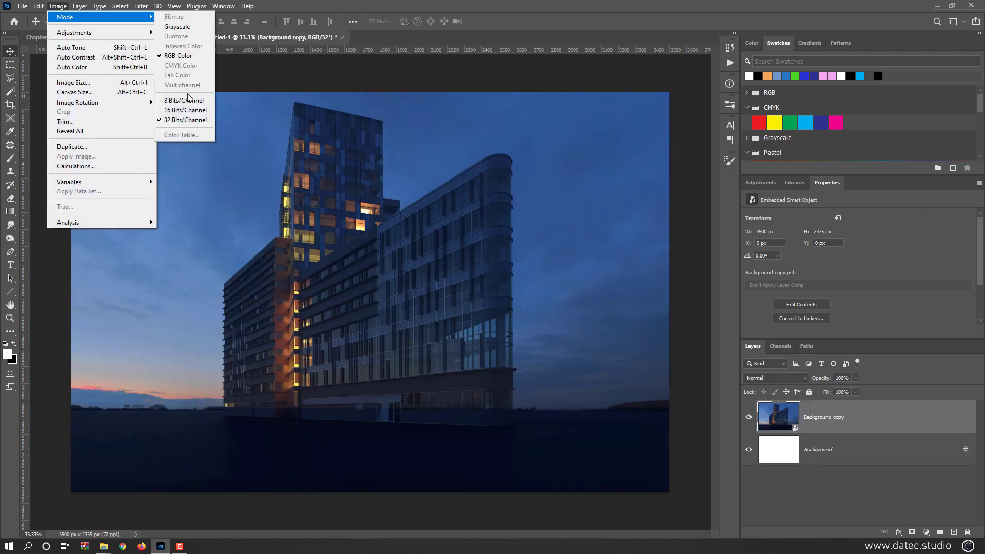
{"action": "left_click", "coordinate": [186, 98]}
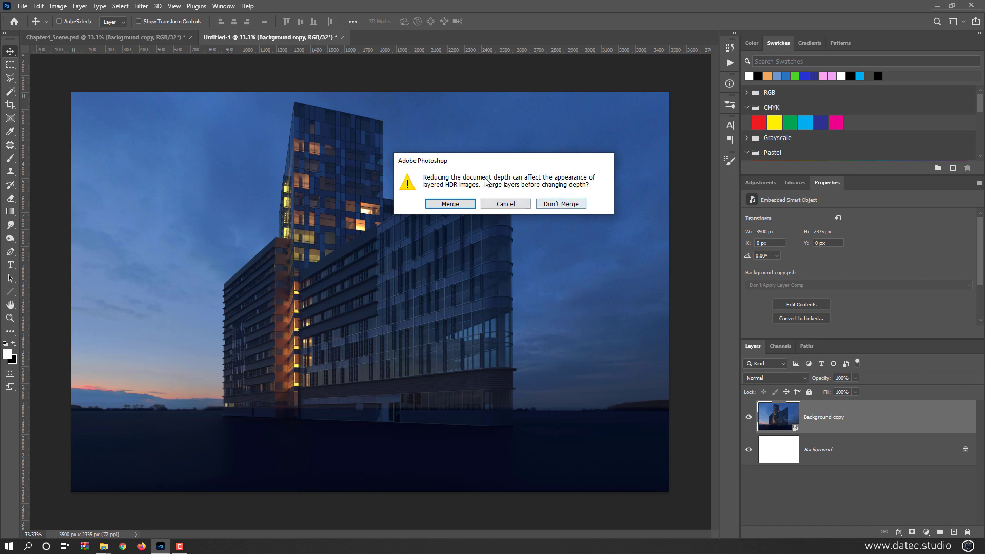
{"action": "left_click", "coordinate": [450, 203]}
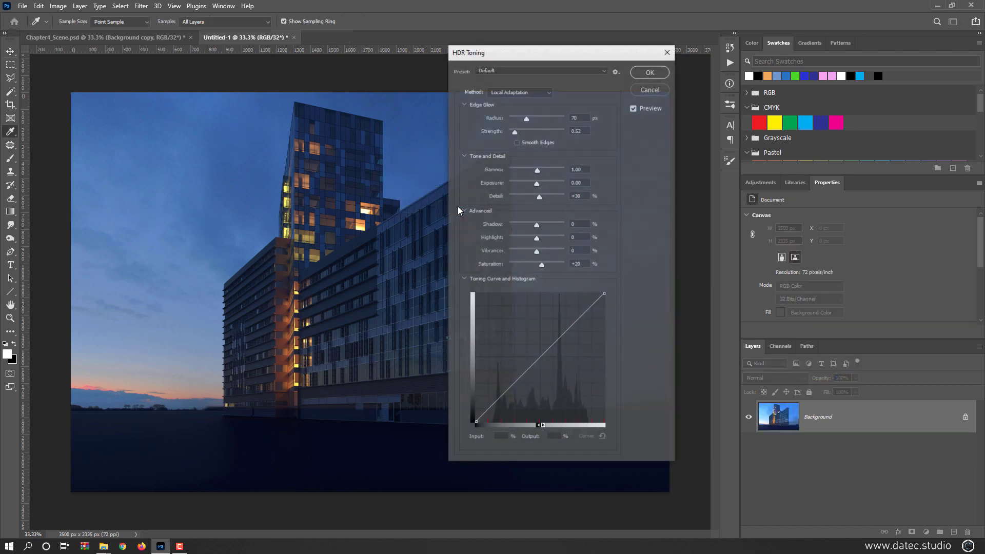
- Set the HDR Toning method to Exposure and Gamma, compare the preview, and apply the conversion
{"action": "left_click", "coordinate": [519, 91]}
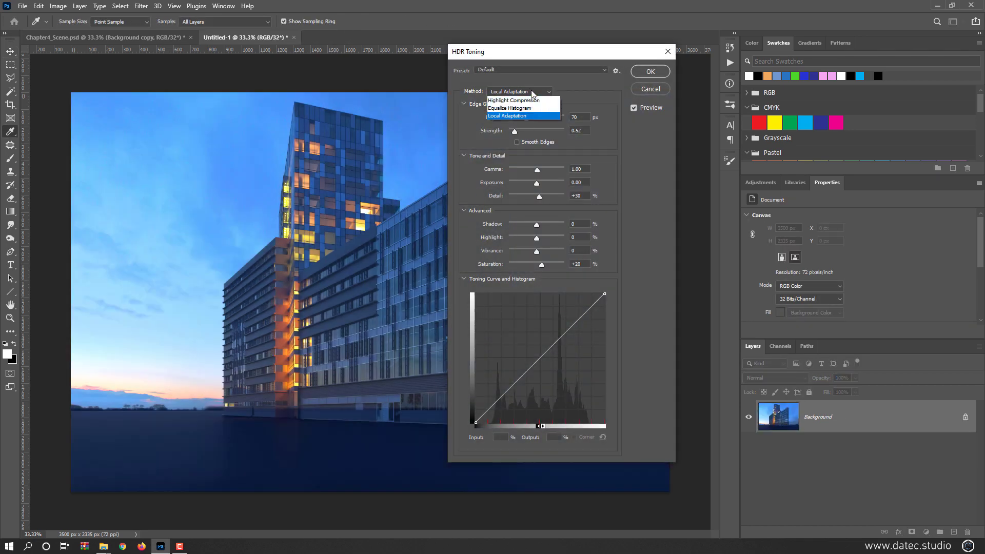
{"action": "left_click", "coordinate": [530, 103]}
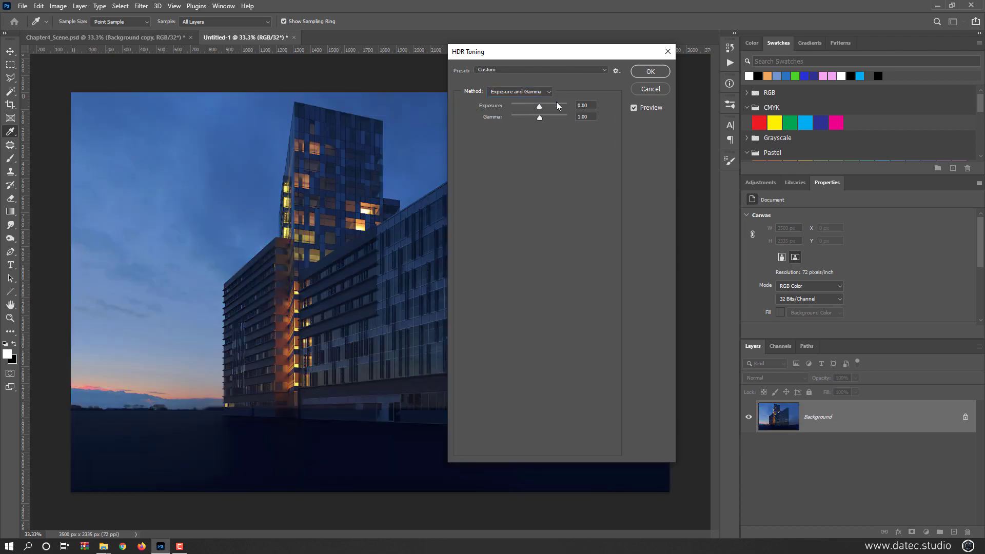
{"action": "left_click", "coordinate": [640, 109]}
{"action": "left_click", "coordinate": [640, 109]}
{"action": "key", "text": "v"}
{"action": "left_click", "coordinate": [650, 71]}
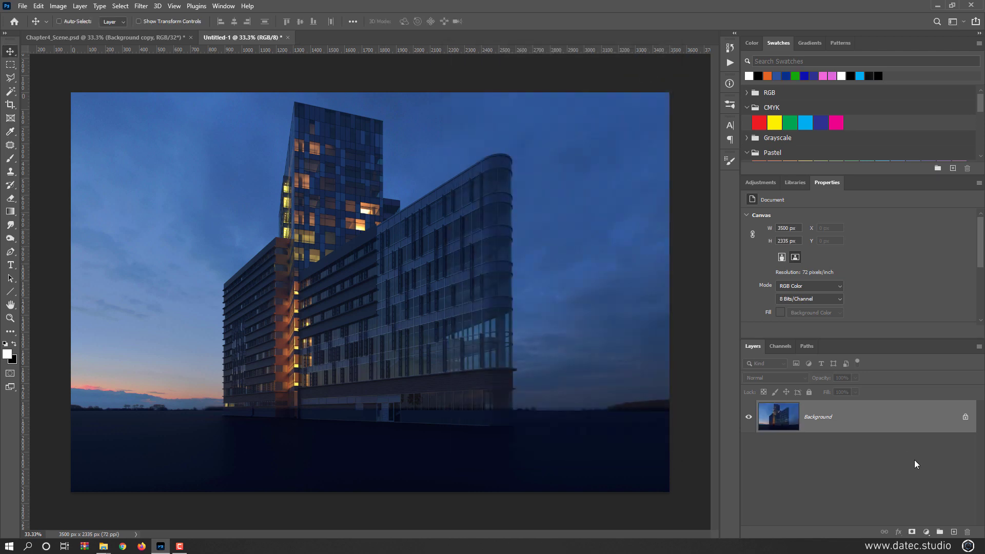
- Add a new empty layer above the merged Background and open the Vanishing Point filter on it
{"action": "left_click", "coordinate": [954, 533]}
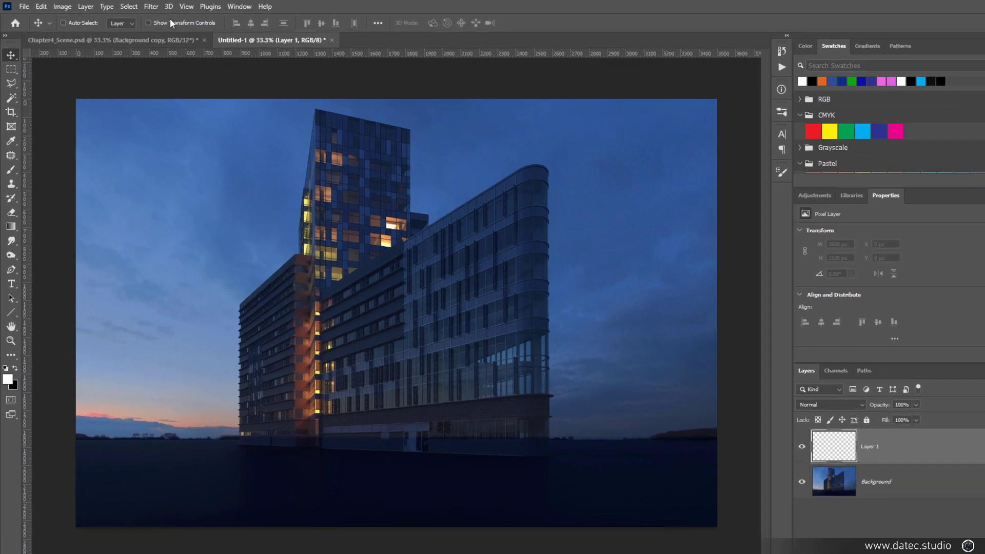
{"action": "left_click", "coordinate": [141, 6]}
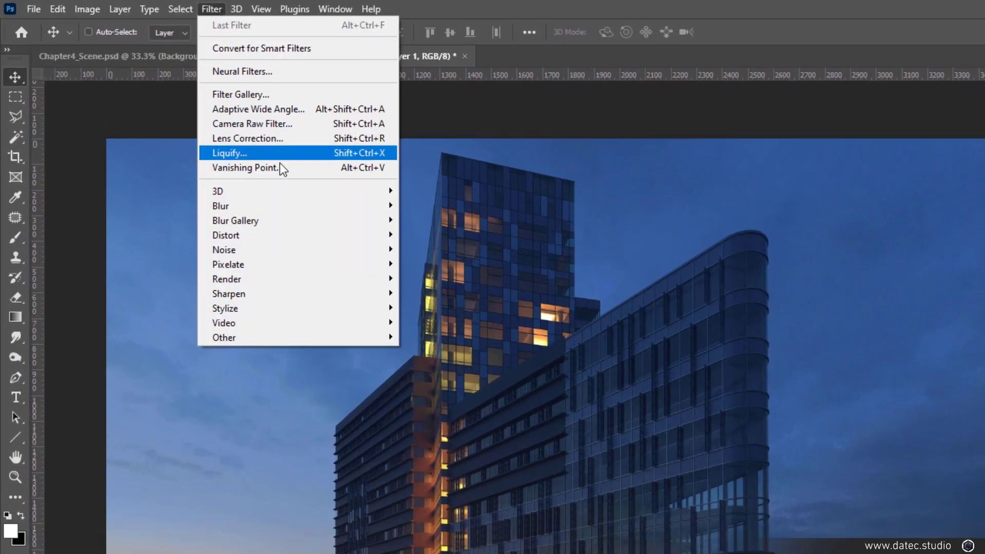
{"action": "left_click", "coordinate": [312, 167]}
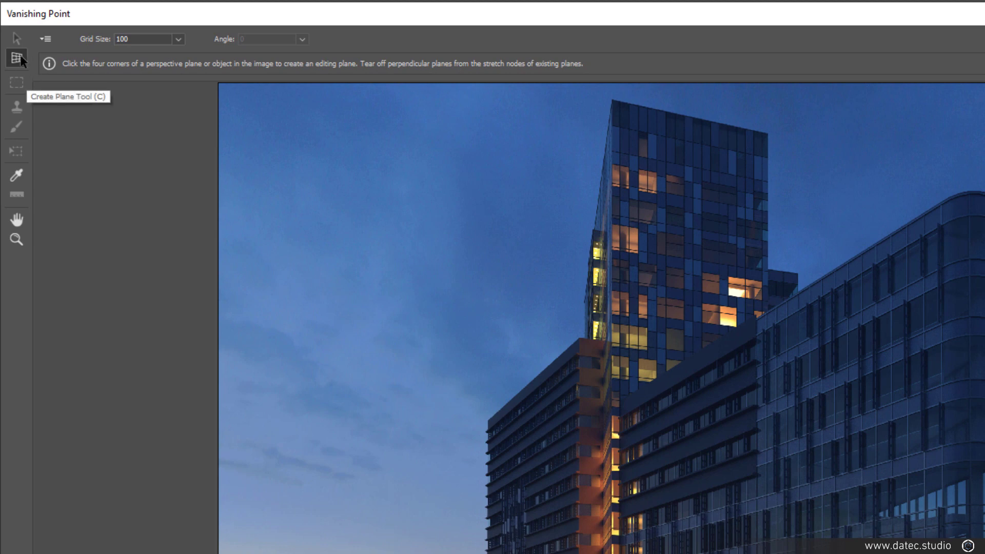
- Create a four-corner perspective plane over the upper part of the tower's front facade
{"action": "left_click", "coordinate": [613, 99]}
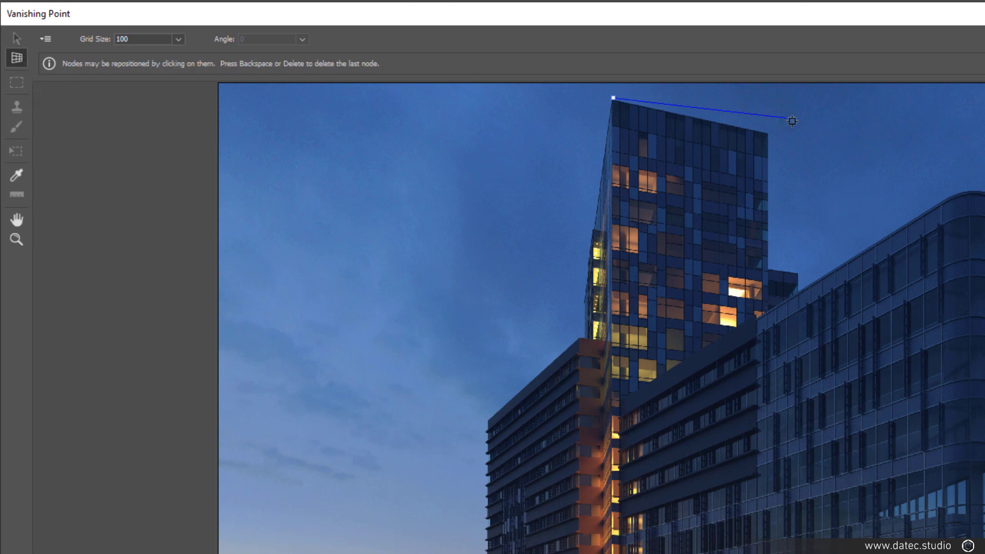
{"action": "left_click", "coordinate": [771, 134]}
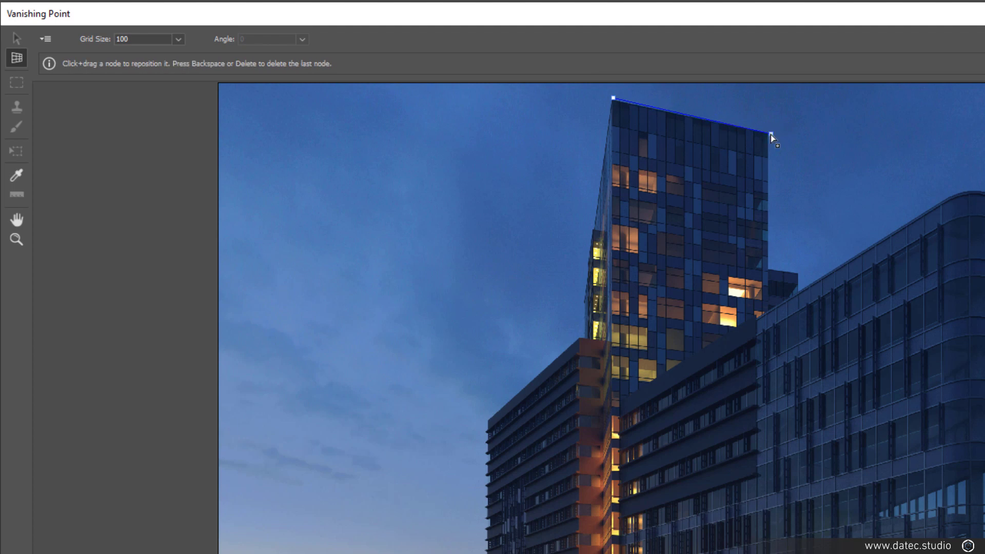
{"action": "left_click", "coordinate": [767, 271]}
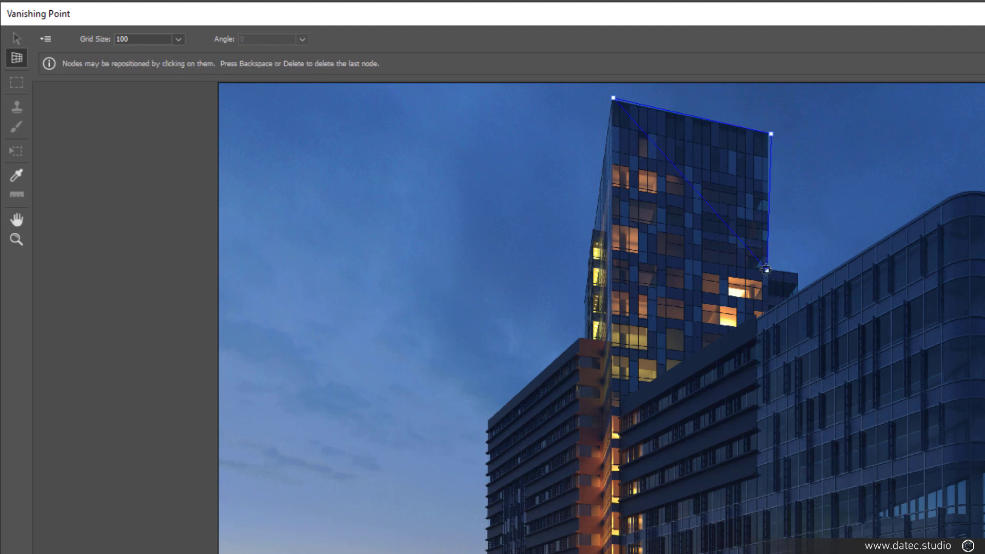
{"action": "left_click", "coordinate": [607, 253]}
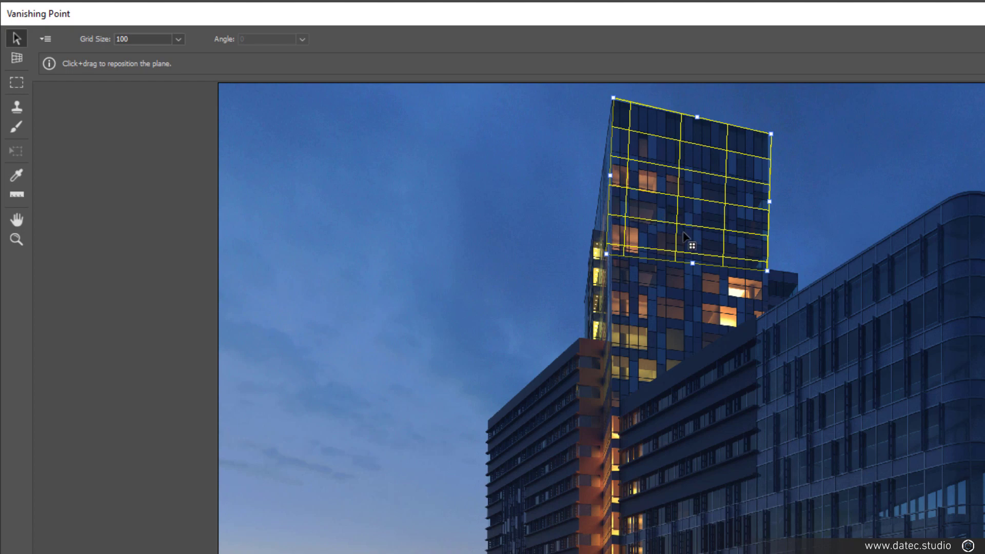
- Fine-tune the plane's upper-right, lower-left and upper-left corners so its grid follows the tower facade's edges
{"action": "key", "text": "ctrl+plus"}
{"action": "key", "text": "ctrl+plus"}
{"action": "key", "text": "space"}
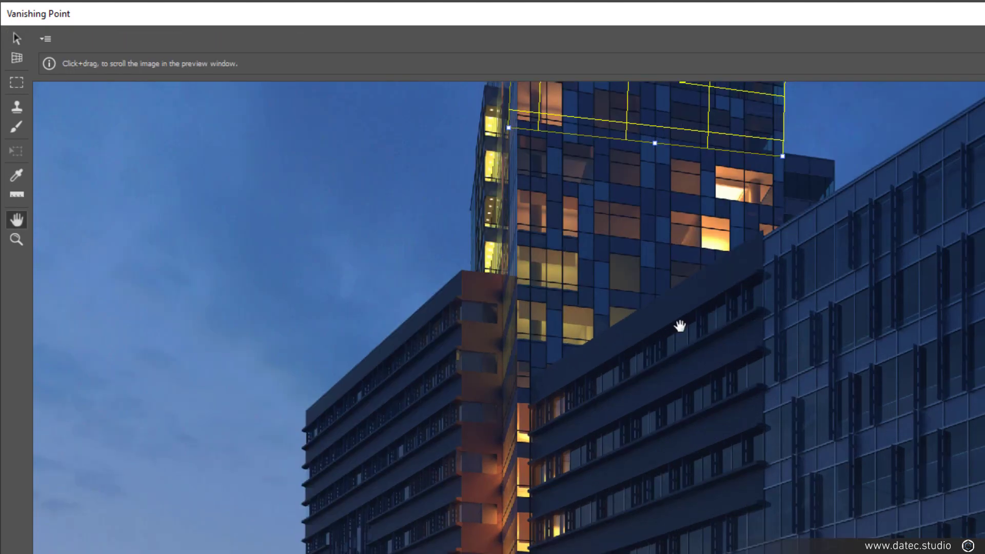
{"action": "left_click_drag", "start_coordinate": [681, 282], "coordinate": [736, 528]}
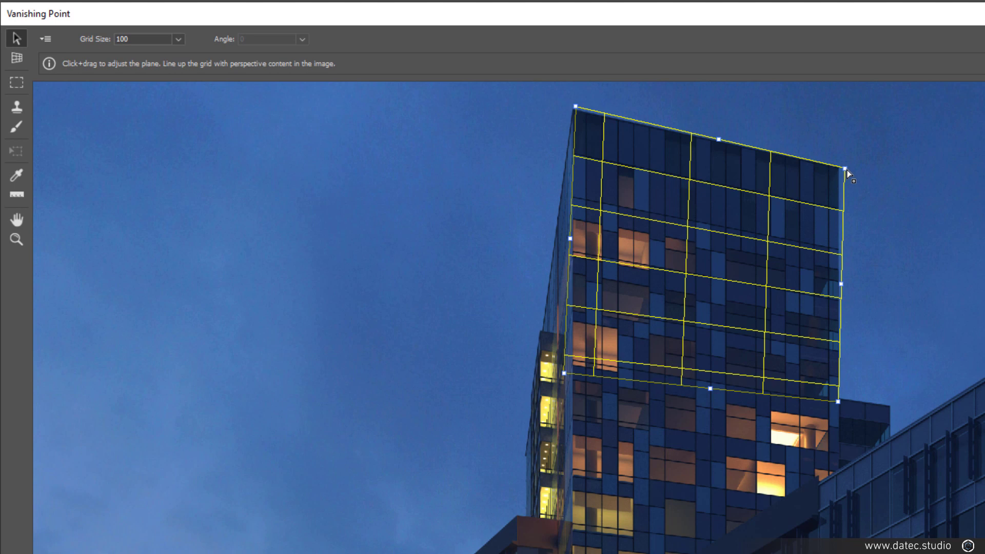
{"action": "left_click_drag", "start_coordinate": [846, 171], "coordinate": [843, 170]}
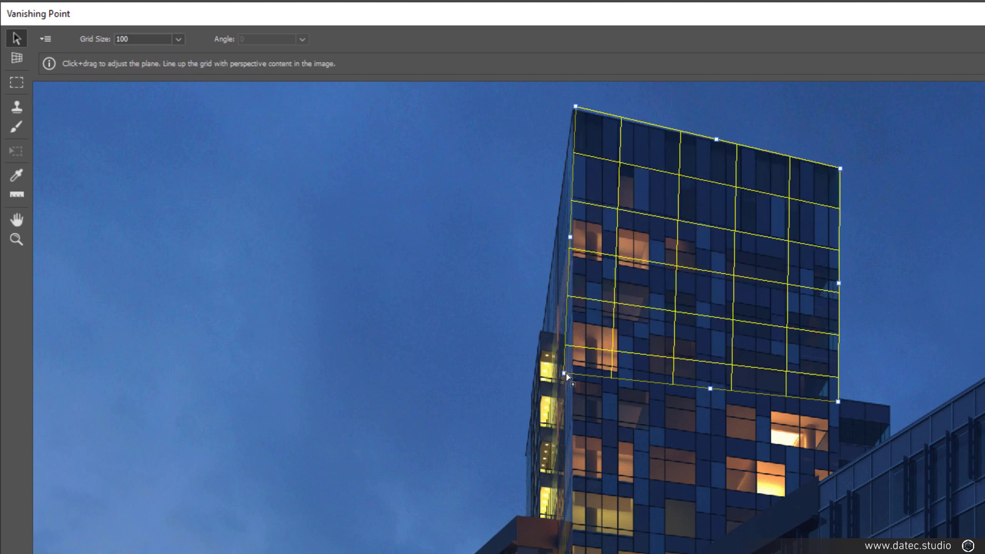
{"action": "left_click_drag", "start_coordinate": [565, 374], "coordinate": [573, 377]}
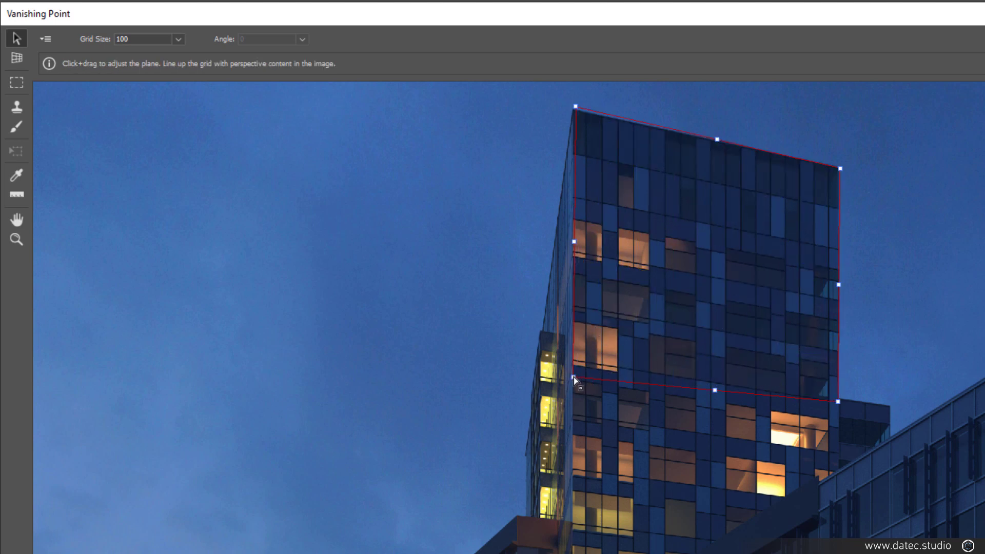
{"action": "left_click_drag", "start_coordinate": [575, 377], "coordinate": [571, 365]}
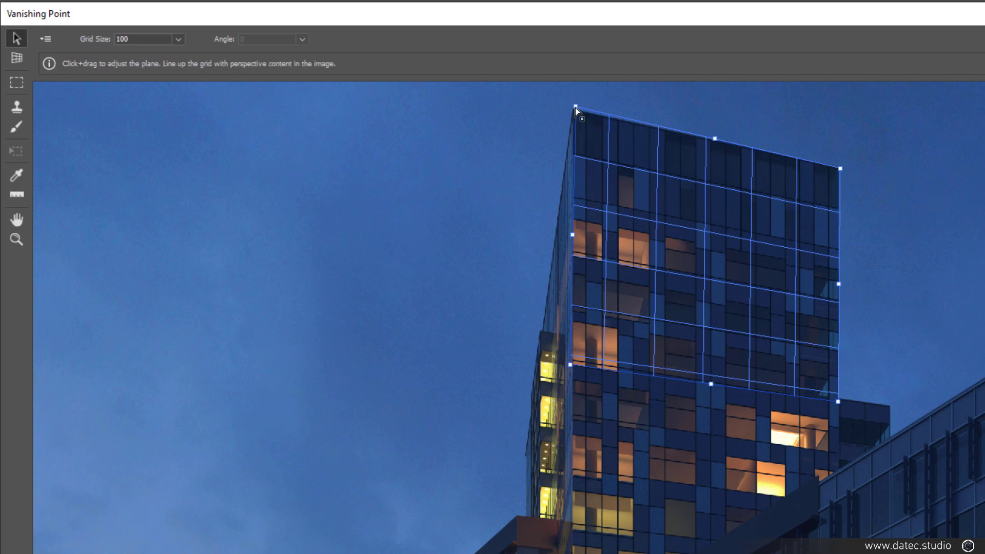
{"action": "left_click_drag", "start_coordinate": [575, 108], "coordinate": [574, 110]}
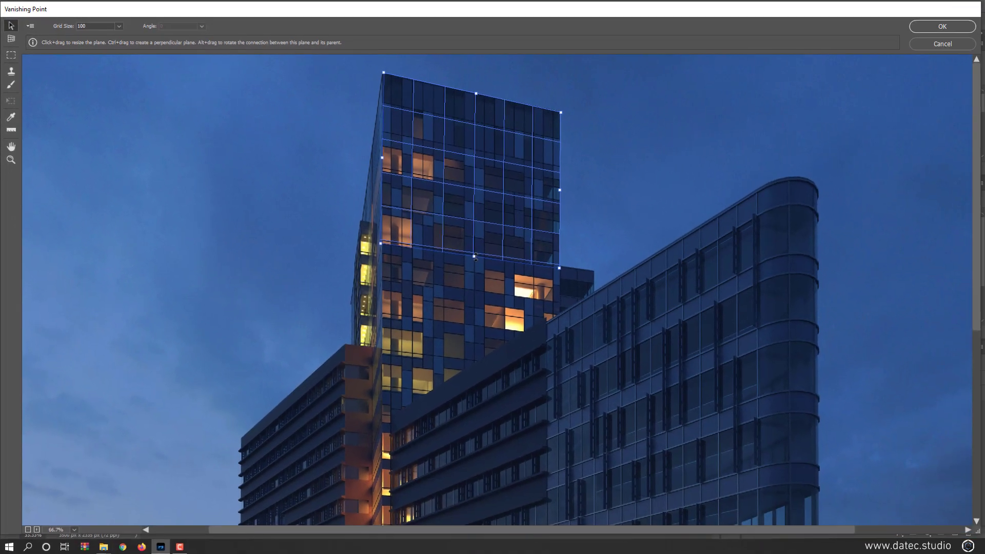
- Extend the tower facade plane downward so its grid covers the lower floors
{"action": "left_click_drag", "start_coordinate": [710, 384], "coordinate": [700, 472]}
{"action": "left_click_drag", "start_coordinate": [467, 313], "coordinate": [457, 345]}
{"action": "left_click_drag", "start_coordinate": [380, 204], "coordinate": [191, 201]}
{"action": "left_click_drag", "start_coordinate": [251, 212], "coordinate": [378, 235]}
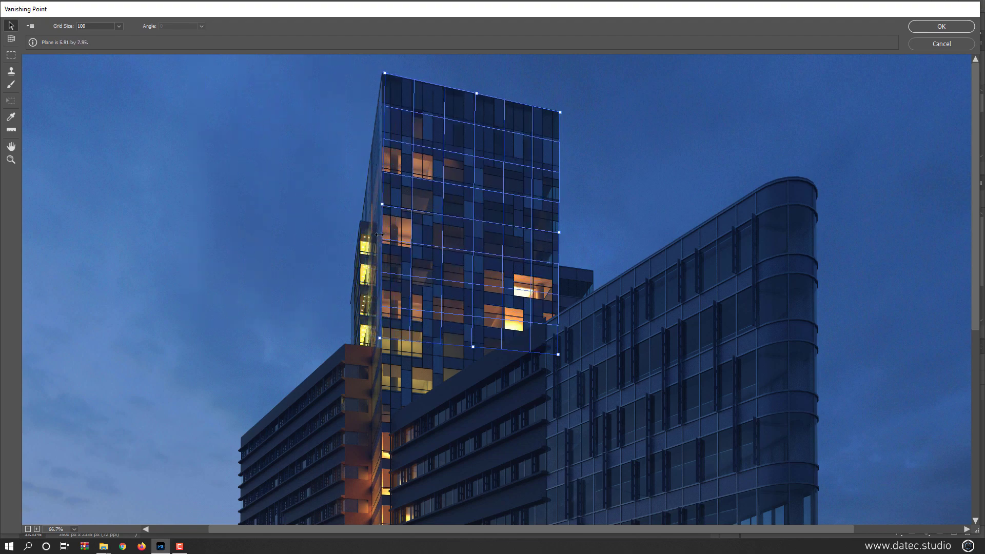
- Tear off a perpendicular plane from the facade plane's left edge over the tower's narrow side
{"action": "key", "text": "ctrl"}
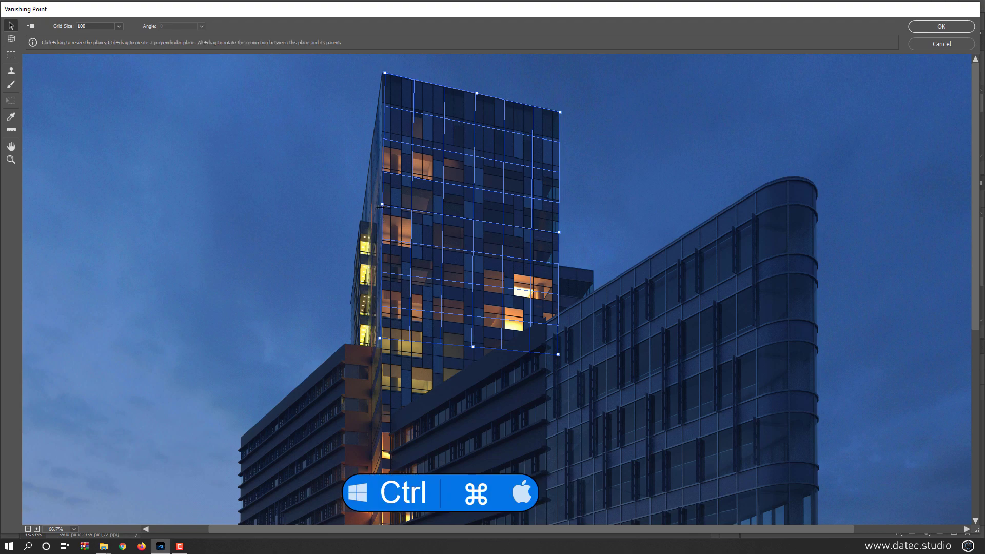
{"action": "key", "text": "ctrl"}
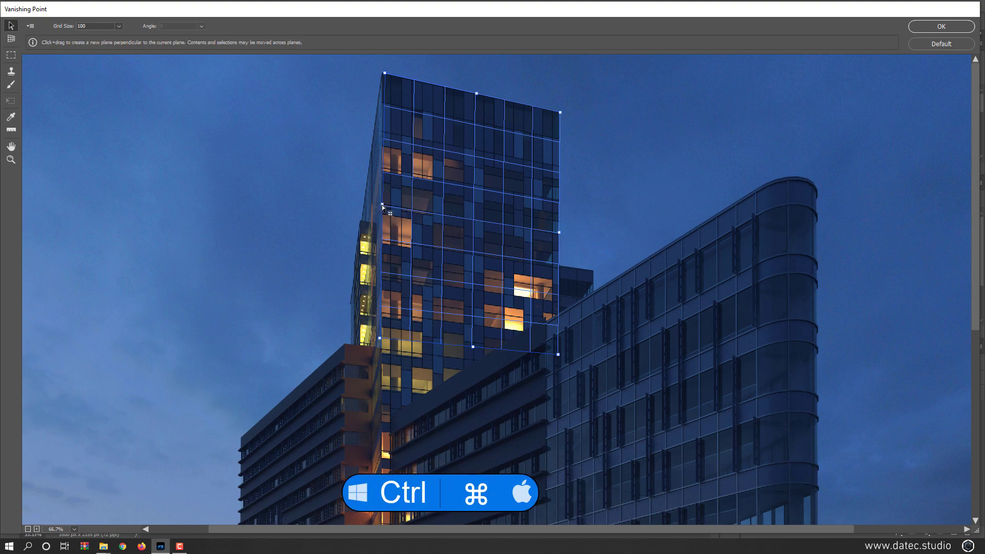
{"action": "left_click_drag", "start_coordinate": [383, 206], "coordinate": [363, 245]}
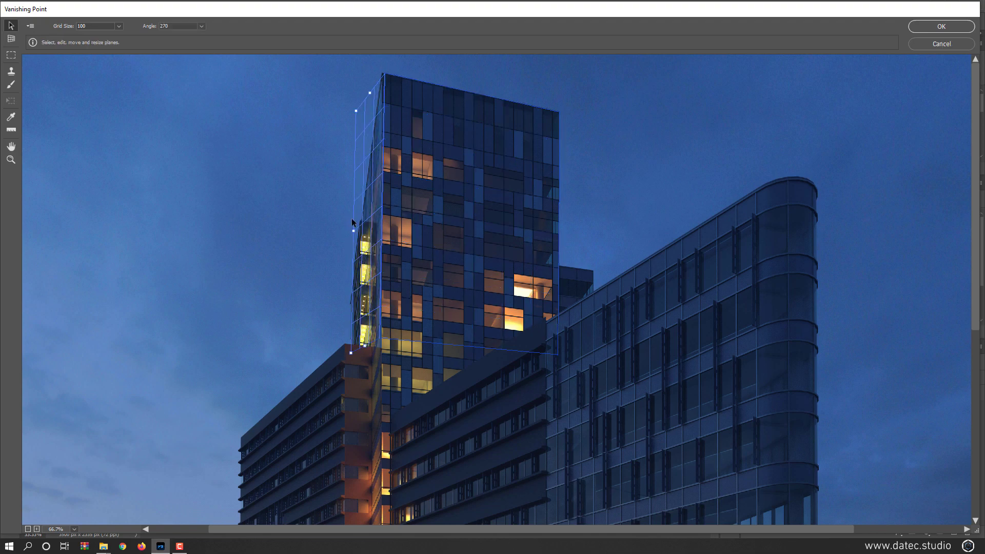
- Clear the tower planes and create a new four-corner perspective plane on the right wing's long glass facade, beside its curved corner
{"action": "left_click", "coordinate": [938, 45], "text": "alt"}
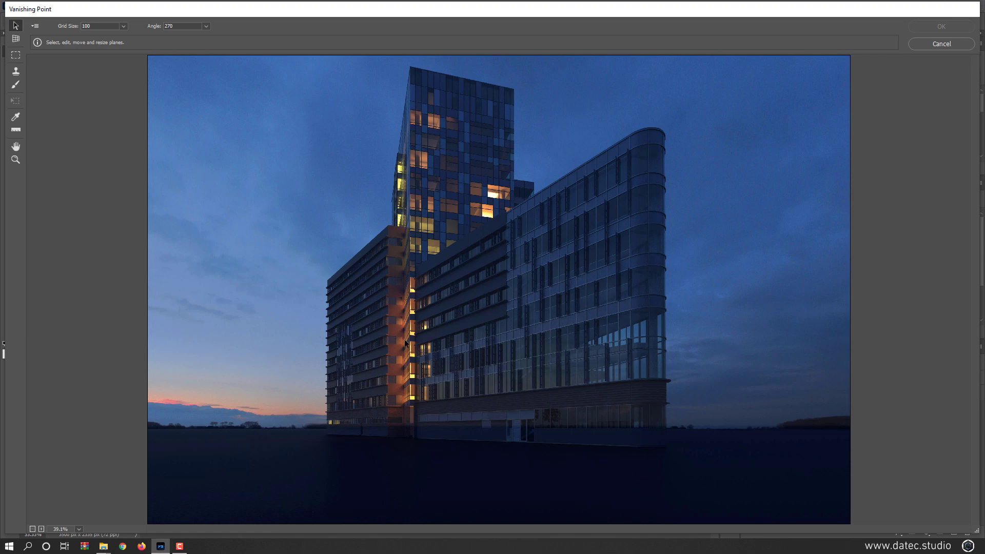
{"action": "key", "text": "ctrl+plus"}
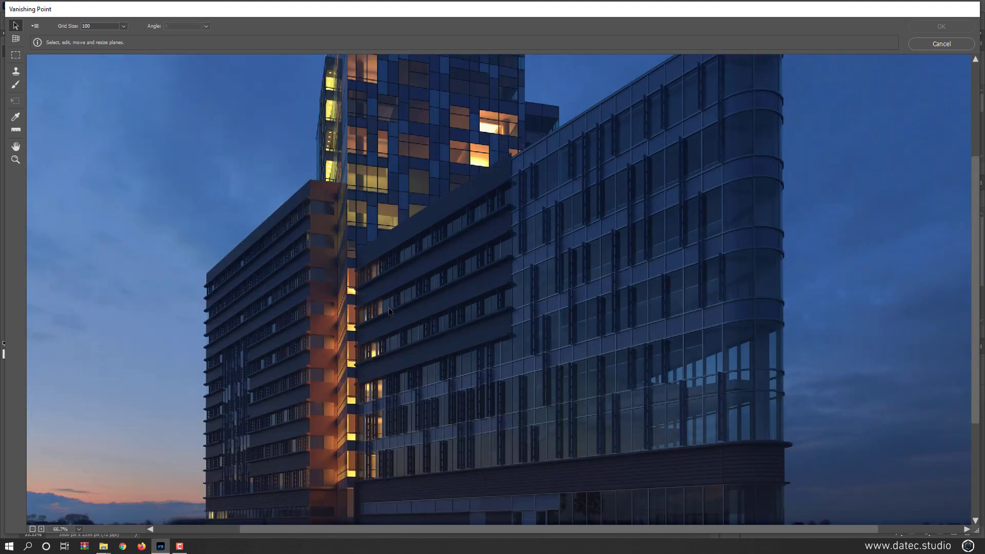
{"action": "key", "text": "space"}
{"action": "left_click_drag", "start_coordinate": [461, 306], "coordinate": [590, 217]}
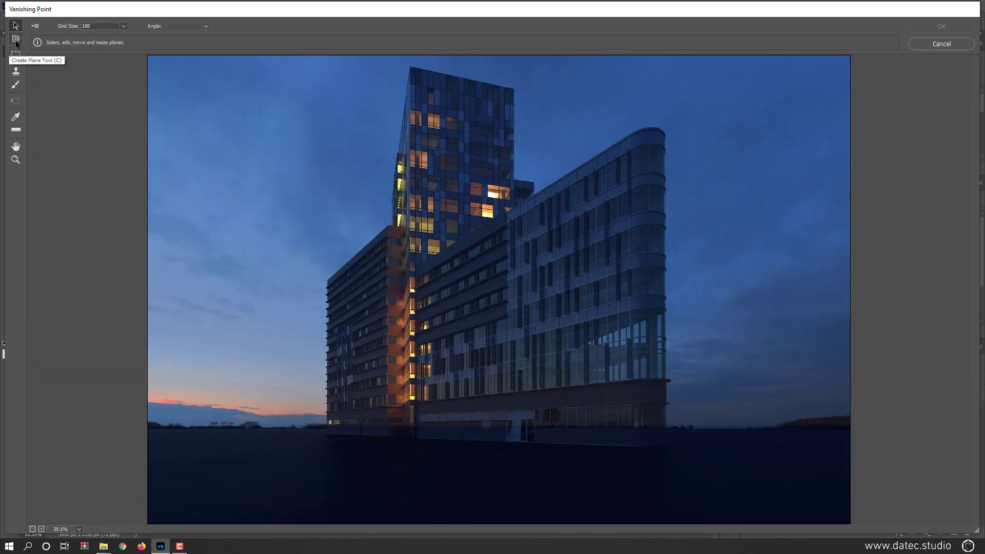
{"action": "left_click", "coordinate": [16, 41]}
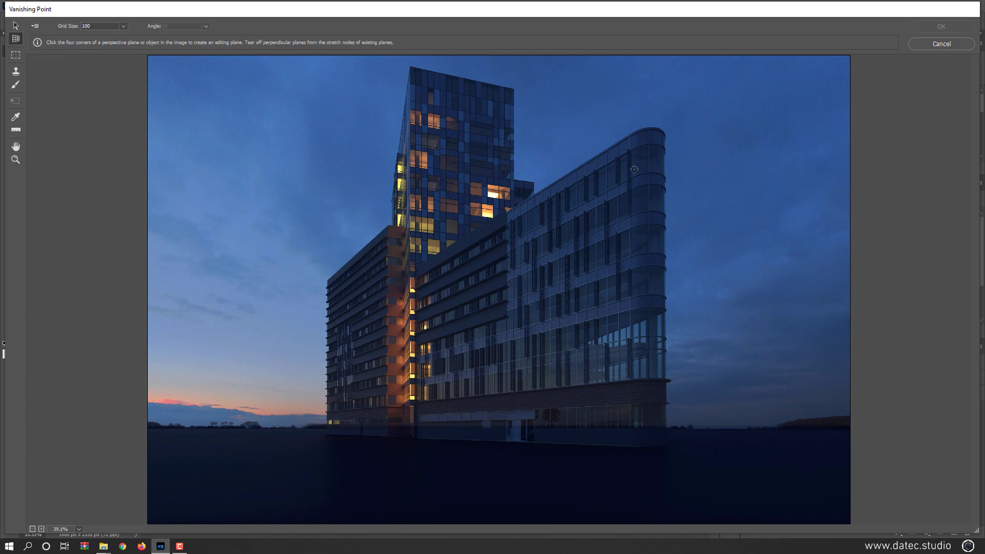
{"action": "left_click", "coordinate": [631, 151]}
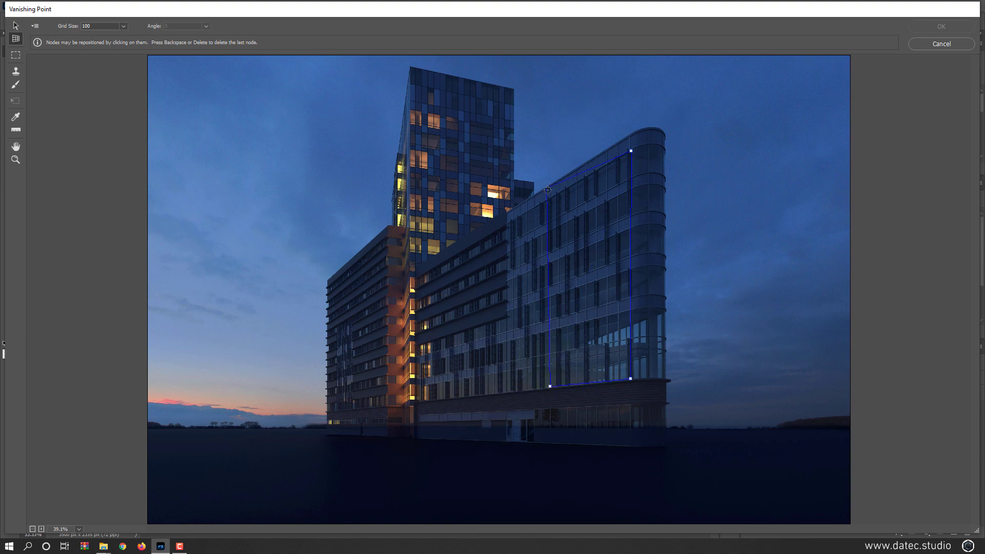
{"action": "left_click", "coordinate": [548, 199]}
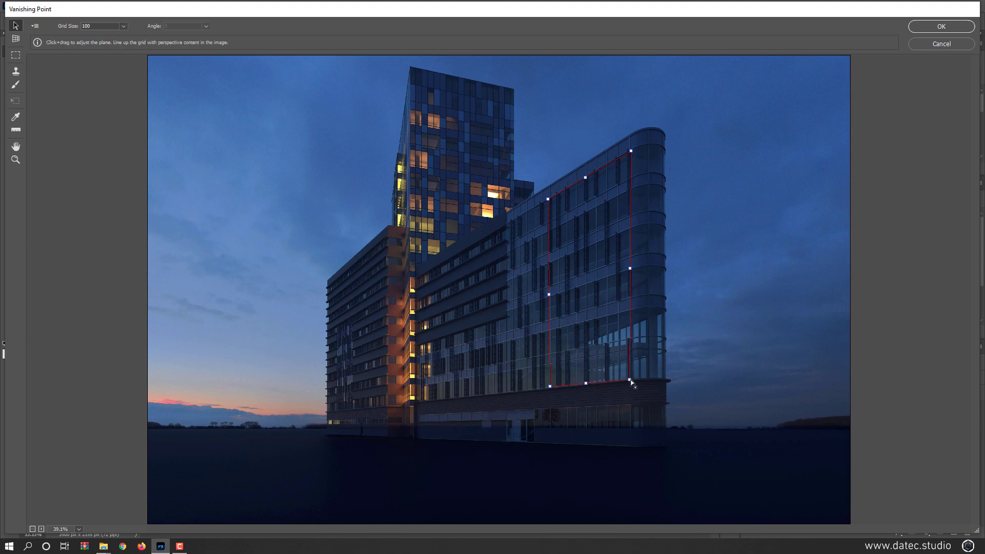
- Adjust the new plane's corners to a valid perspective and stretch the plane across the facade to the wing's inner end
{"action": "left_click_drag", "start_coordinate": [630, 151], "coordinate": [630, 149]}
{"action": "left_click_drag", "start_coordinate": [550, 386], "coordinate": [552, 386]}
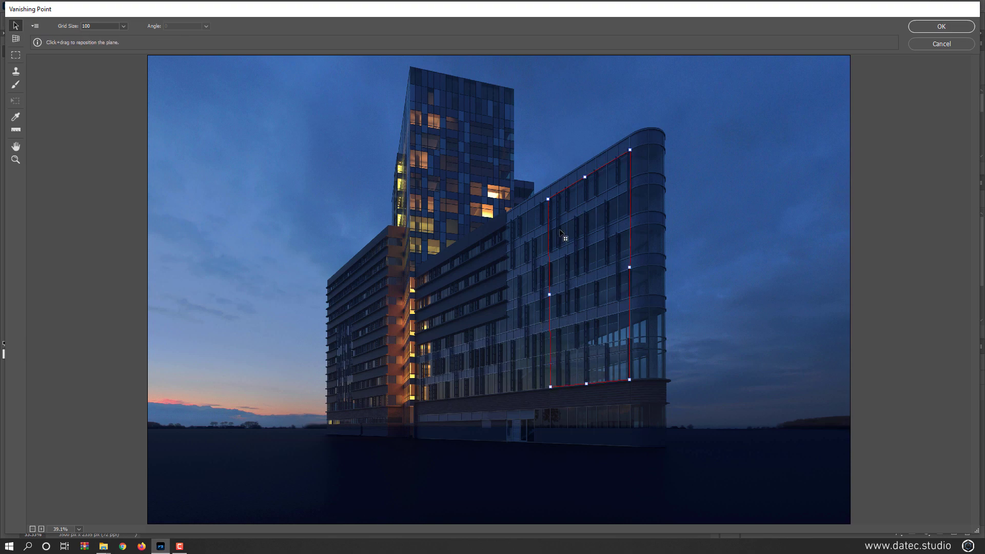
{"action": "left_click_drag", "start_coordinate": [548, 201], "coordinate": [552, 199]}
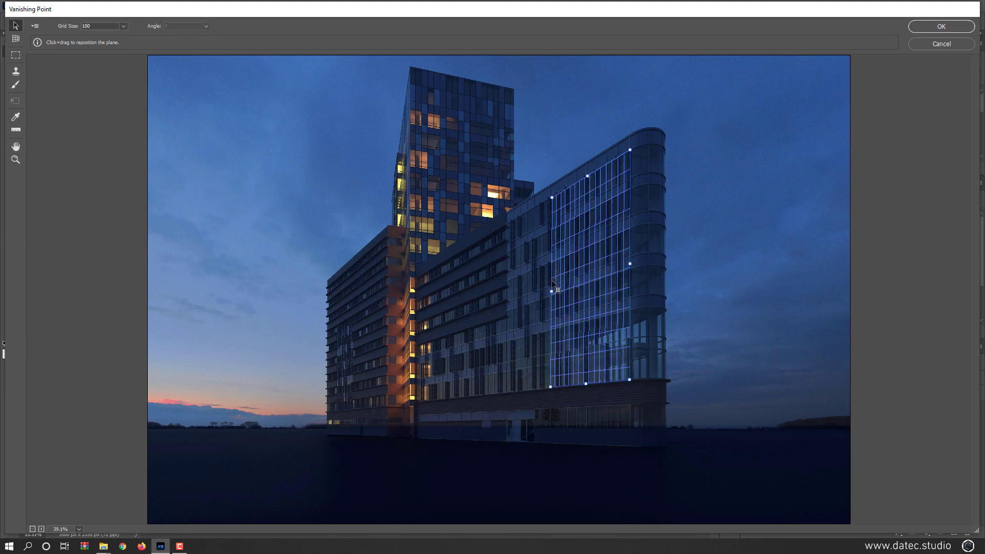
{"action": "left_click_drag", "start_coordinate": [552, 291], "coordinate": [416, 364]}
- Align the plane's lower-left and upper-left corners with the facade's inner edge and window lines
{"action": "key", "text": "ctrl"}
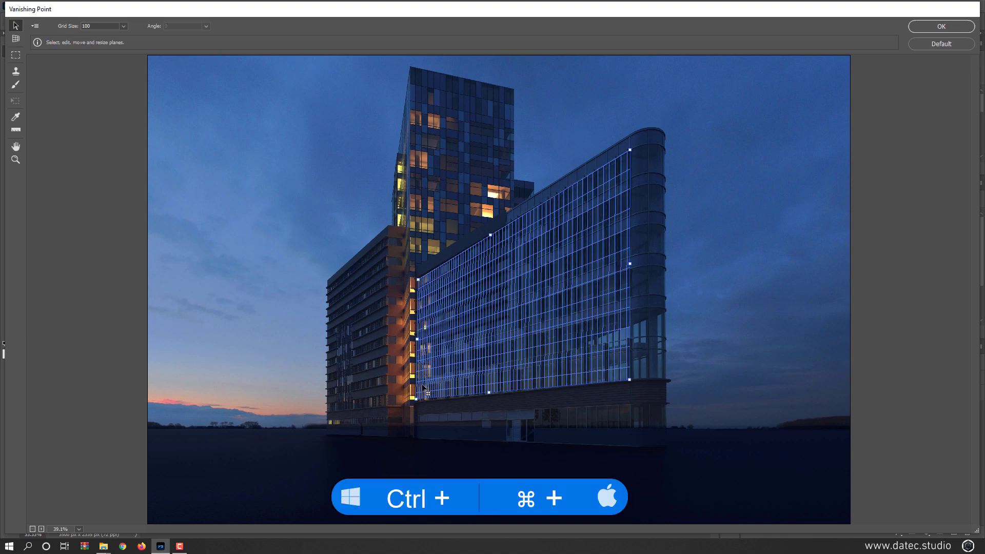
{"action": "key", "text": "ctrl+plus"}
{"action": "key", "text": "ctrl+plus"}
{"action": "key", "text": "ctrl+plus"}
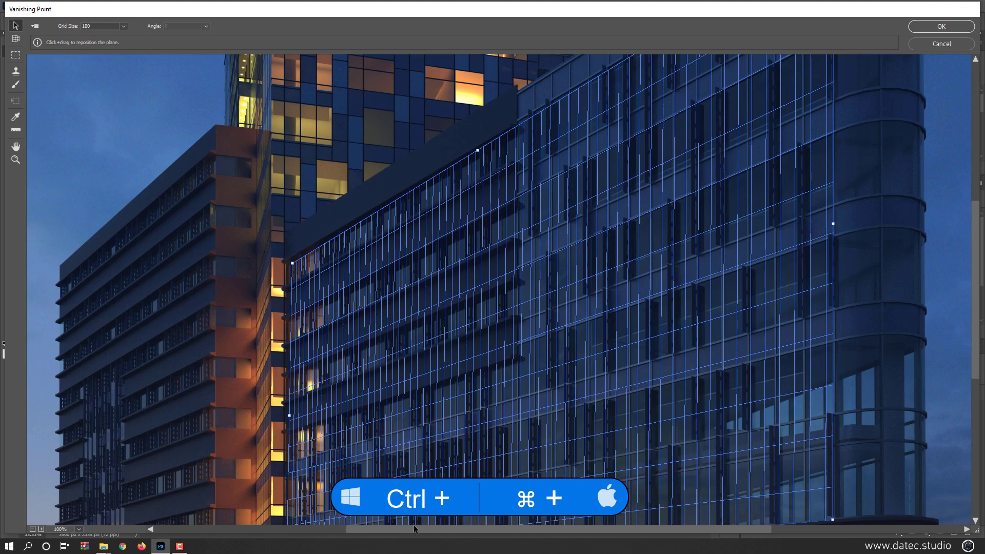
{"action": "key", "text": "space"}
{"action": "left_click_drag", "start_coordinate": [354, 439], "coordinate": [463, 219]}
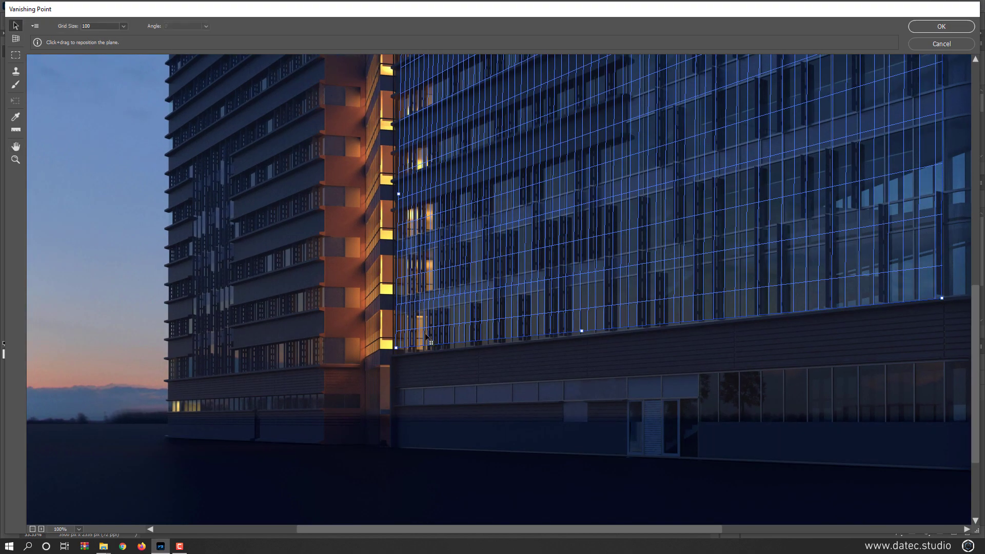
{"action": "left_click_drag", "start_coordinate": [395, 349], "coordinate": [395, 356]}
{"action": "key", "text": "space"}
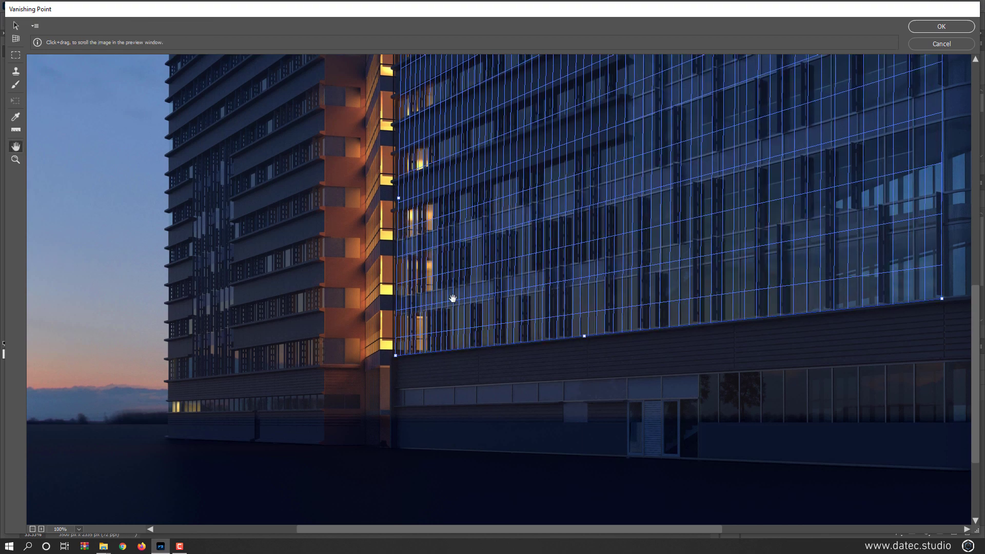
{"action": "left_click_drag", "start_coordinate": [458, 133], "coordinate": [457, 316]}
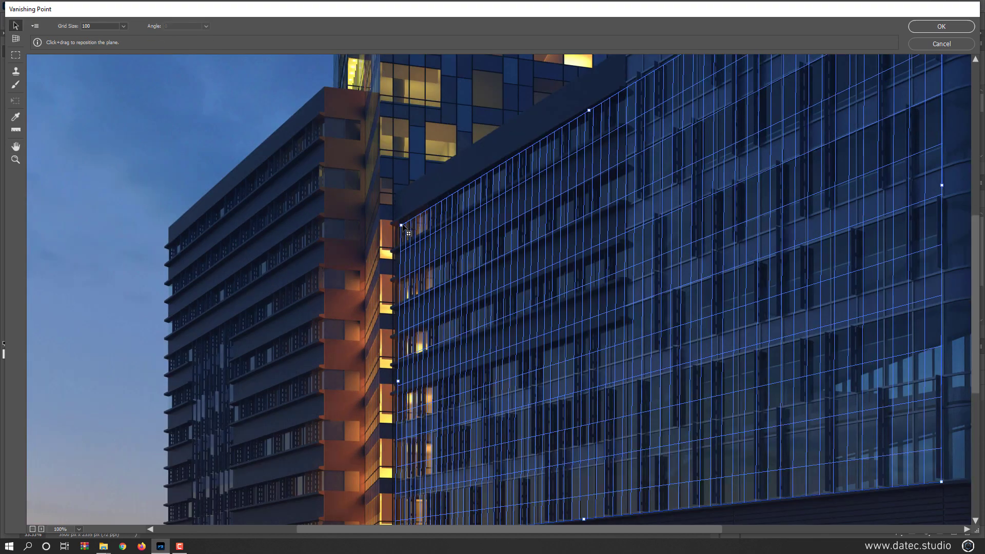
{"action": "left_click_drag", "start_coordinate": [401, 224], "coordinate": [397, 224]}
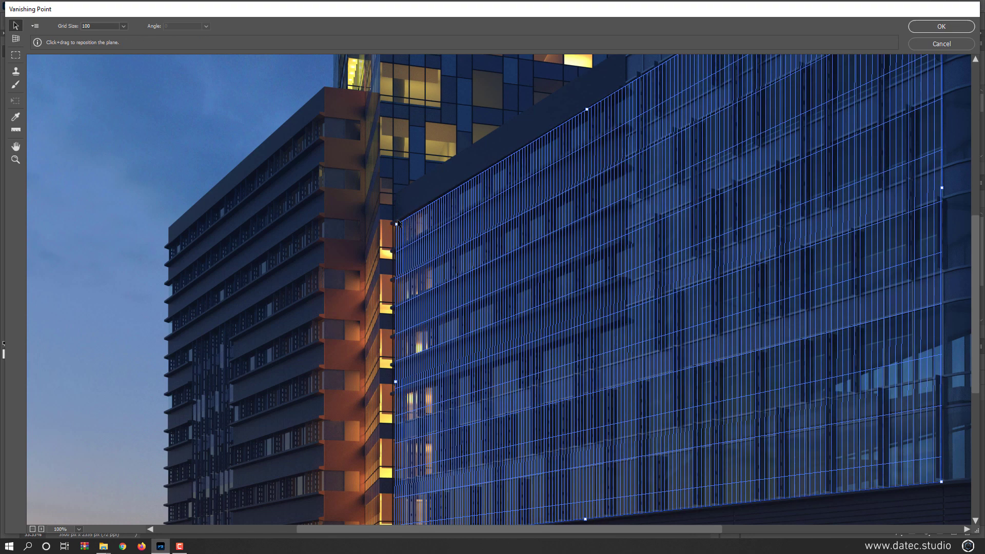
- Set the grid size to 234 and raise the plane's upper edge to the roofline, correcting its upper-left corner
{"action": "left_click_drag", "start_coordinate": [73, 28], "coordinate": [140, 27]}
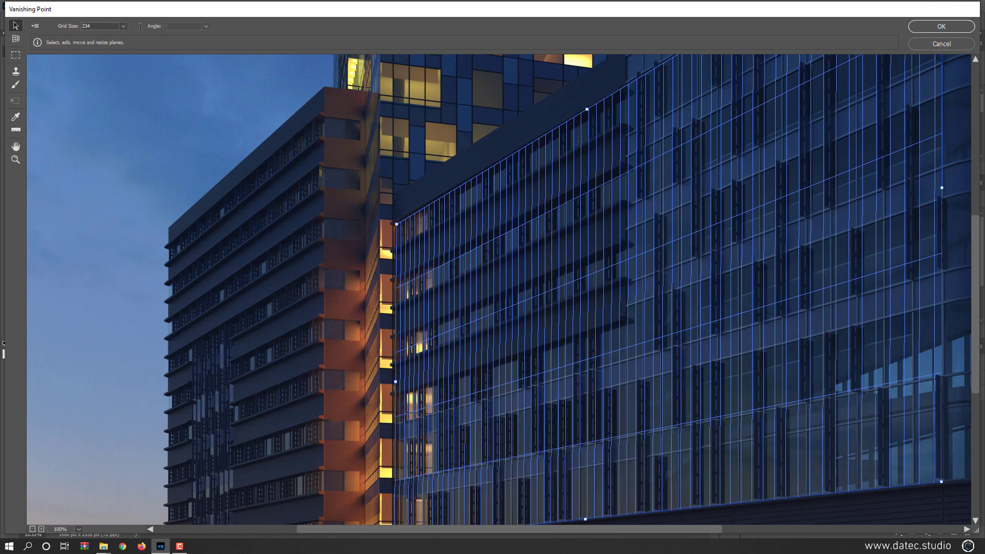
{"action": "key", "text": "h"}
{"action": "left_click_drag", "start_coordinate": [568, 160], "coordinate": [488, 348]}
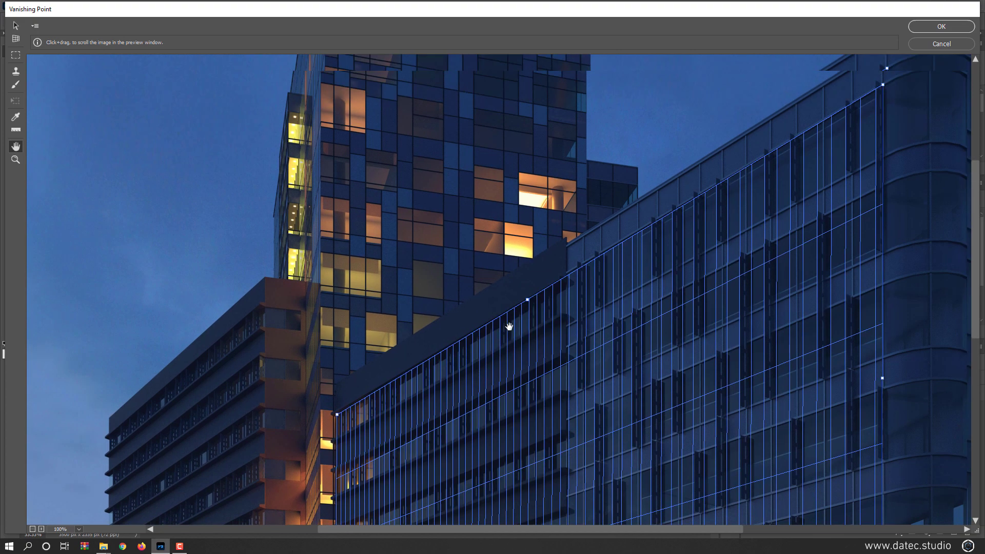
{"action": "key", "text": "v"}
{"action": "left_click_drag", "start_coordinate": [527, 301], "coordinate": [531, 270]}
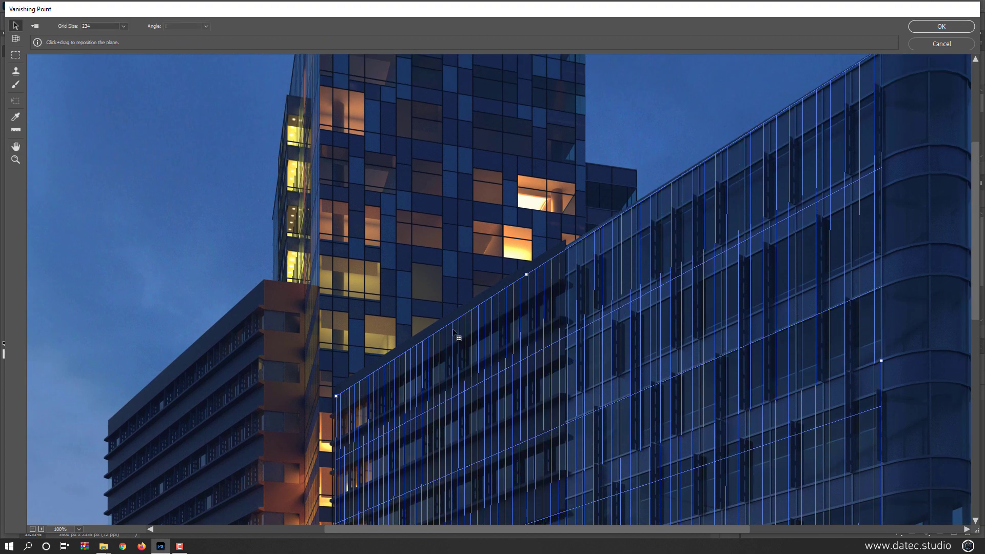
{"action": "left_click_drag", "start_coordinate": [338, 396], "coordinate": [338, 393]}
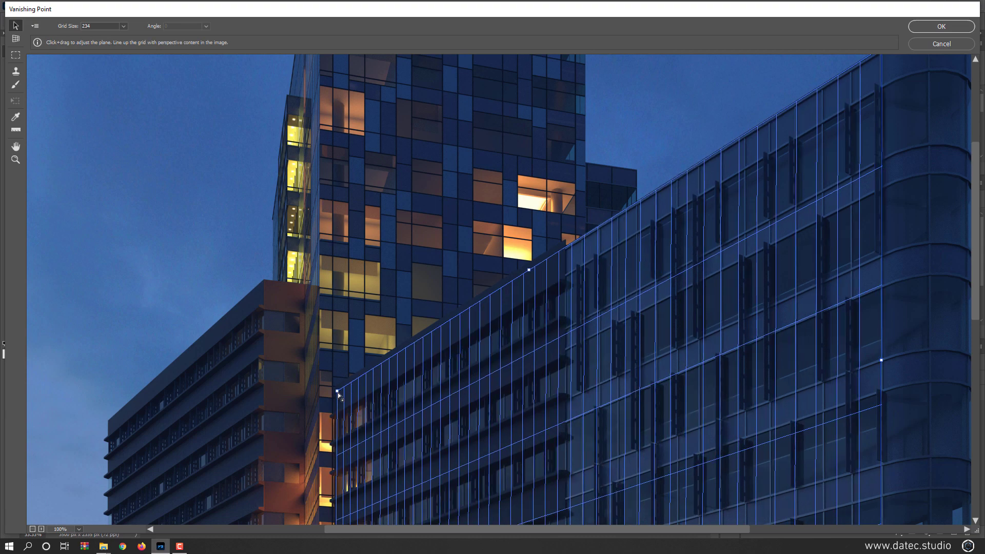
- Tear off a perpendicular plane from the facade plane's inner edge over the narrow lit recess between the two wings
{"action": "key", "text": "ctrl+minus"}
{"action": "key", "text": "ctrl+minus"}
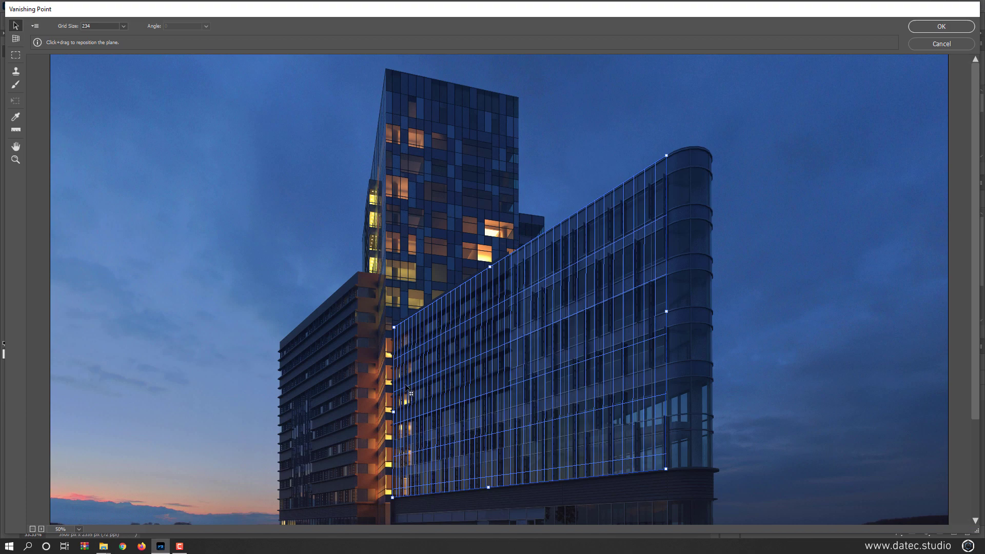
{"action": "key", "text": "ctrl+plus"}
{"action": "key", "text": "ctrl+plus"}
{"action": "key", "text": "ctrl+plus"}
{"action": "key", "text": "ctrl+plus"}
{"action": "key", "text": "space"}
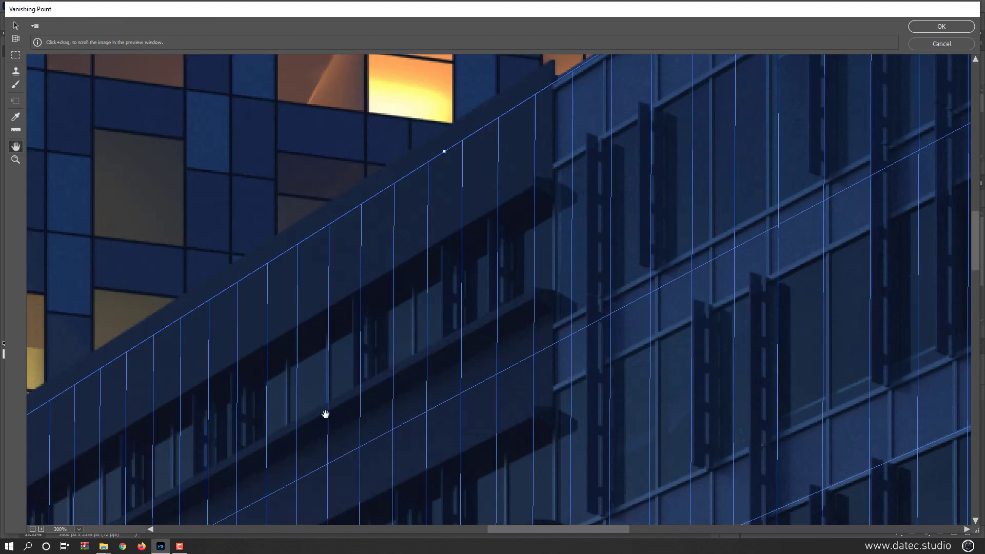
{"action": "left_click_drag", "start_coordinate": [363, 406], "coordinate": [544, 158]}
{"action": "left_click_drag", "start_coordinate": [303, 339], "coordinate": [595, 139]}
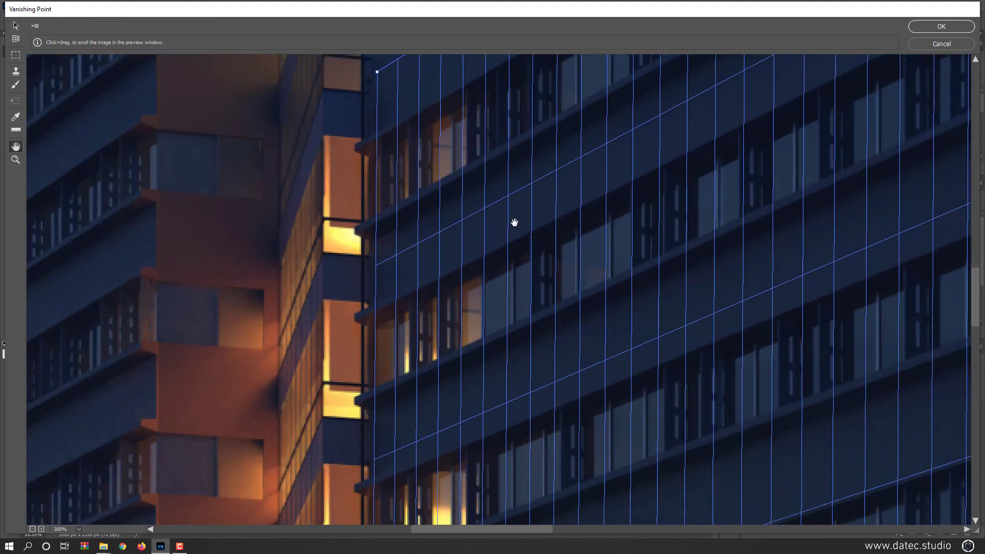
{"action": "key", "text": "space"}
{"action": "left_click_drag", "start_coordinate": [359, 373], "coordinate": [449, 160]}
{"action": "left_click_drag", "start_coordinate": [464, 368], "coordinate": [378, 413]}
{"action": "key", "text": "ctrl"}
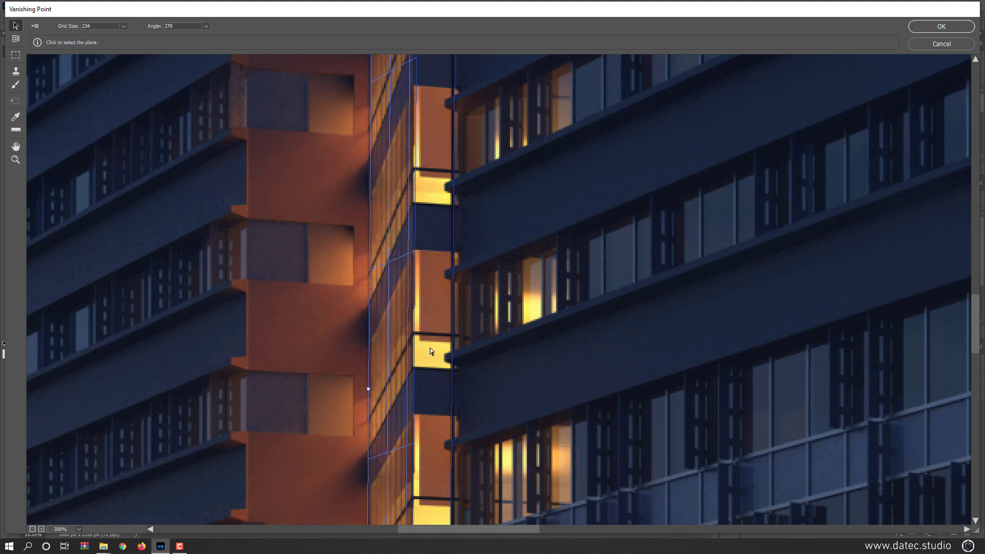
- Select the main facade plane and add a narrow adjoining plane at its outer edge beside the curved corner
{"action": "scroll", "coordinate": [430, 348], "scroll_direction": "down", "scroll_amount": 2}
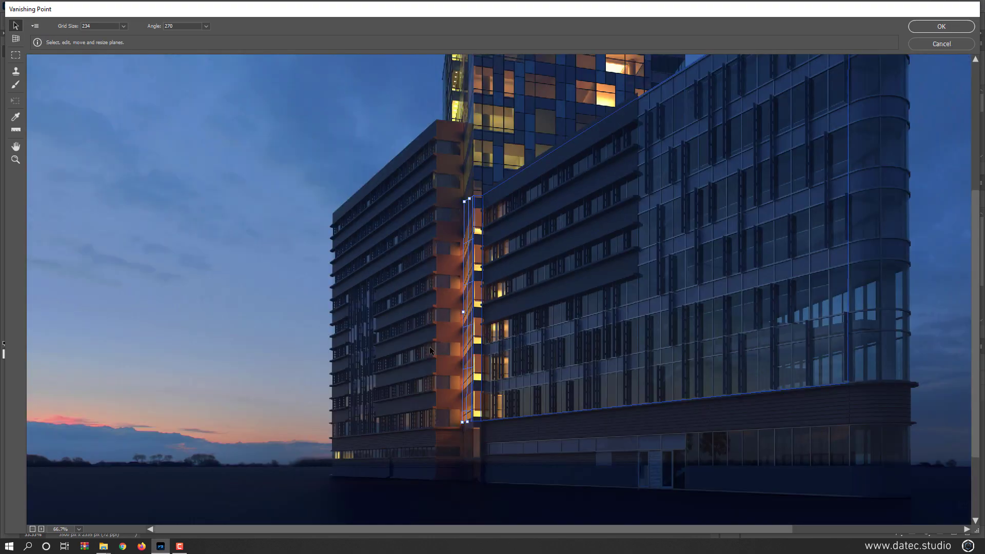
{"action": "key", "text": "h"}
{"action": "left_click_drag", "start_coordinate": [690, 252], "coordinate": [456, 300]}
{"action": "key", "text": "v"}
{"action": "left_click", "coordinate": [488, 286]}
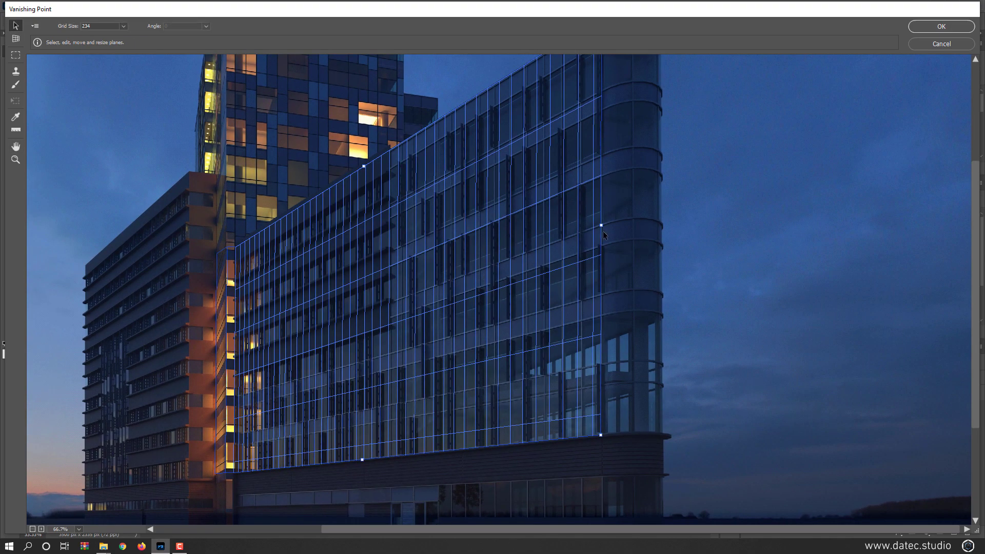
{"action": "key", "text": "ctrl+0"}
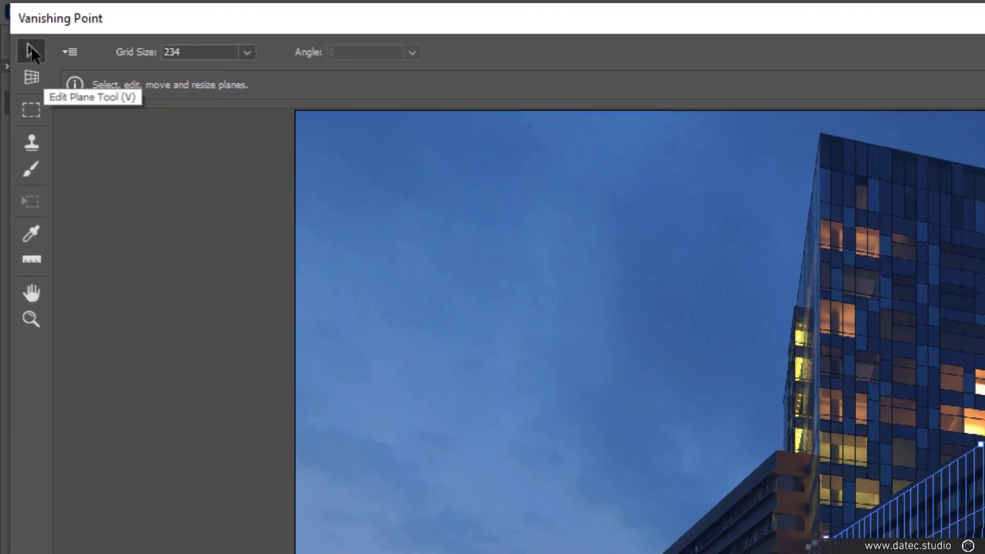
- Enable Render Grids to Photoshop and apply the Vanishing Point filter to the empty layer
{"action": "left_click", "coordinate": [72, 51]}
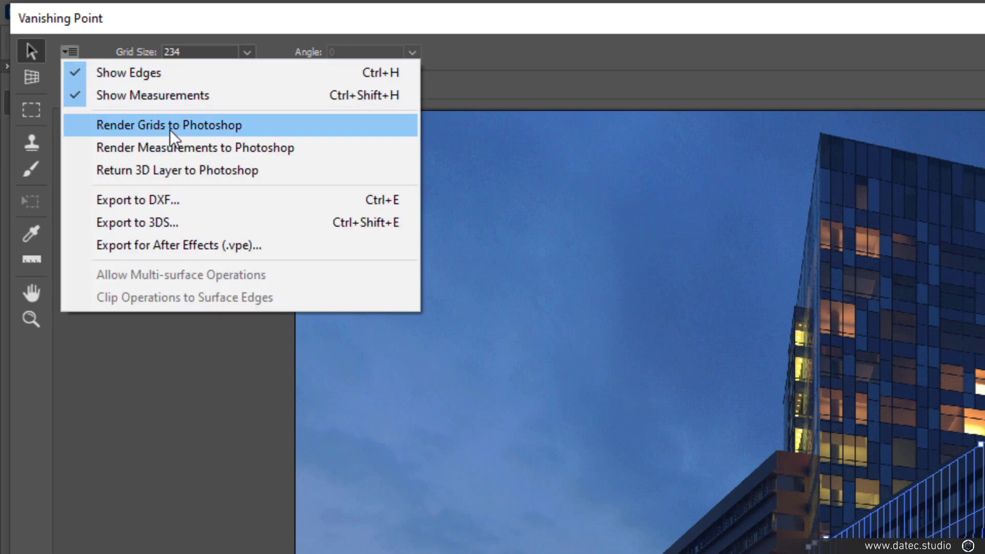
{"action": "left_click", "coordinate": [271, 127]}
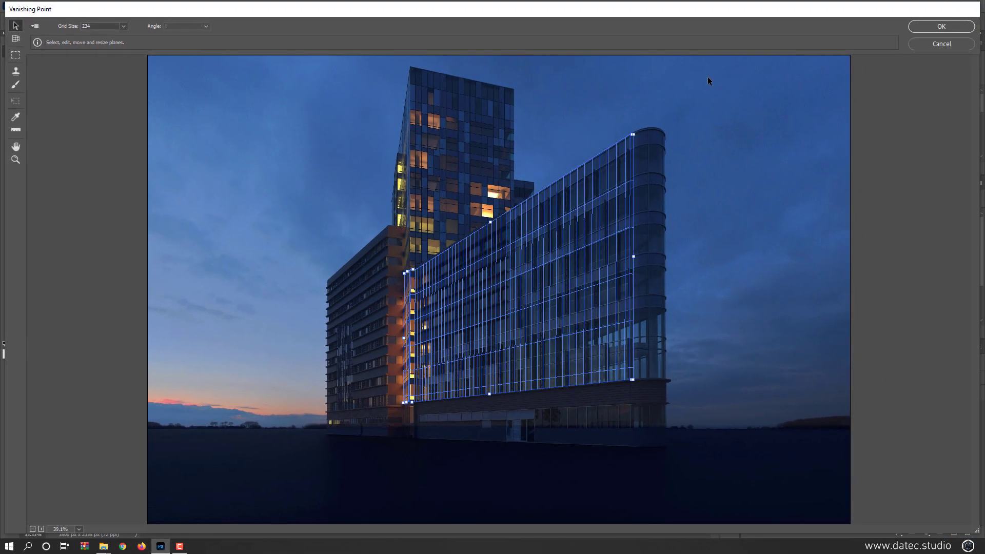
{"action": "left_click", "coordinate": [925, 26]}
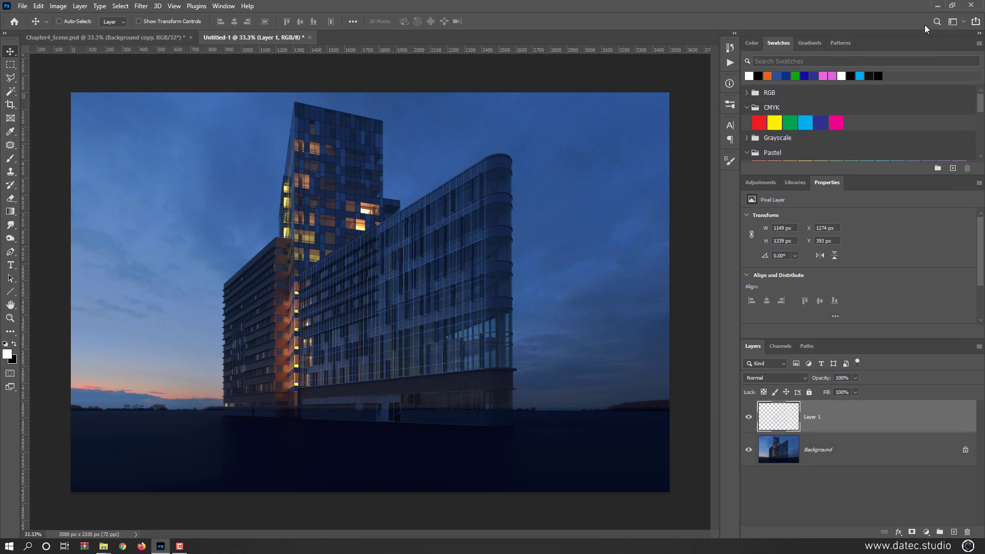
- Hide the Background layer to inspect the rendered grid and add a new empty layer beneath Layer 1
{"action": "left_click", "coordinate": [748, 450]}
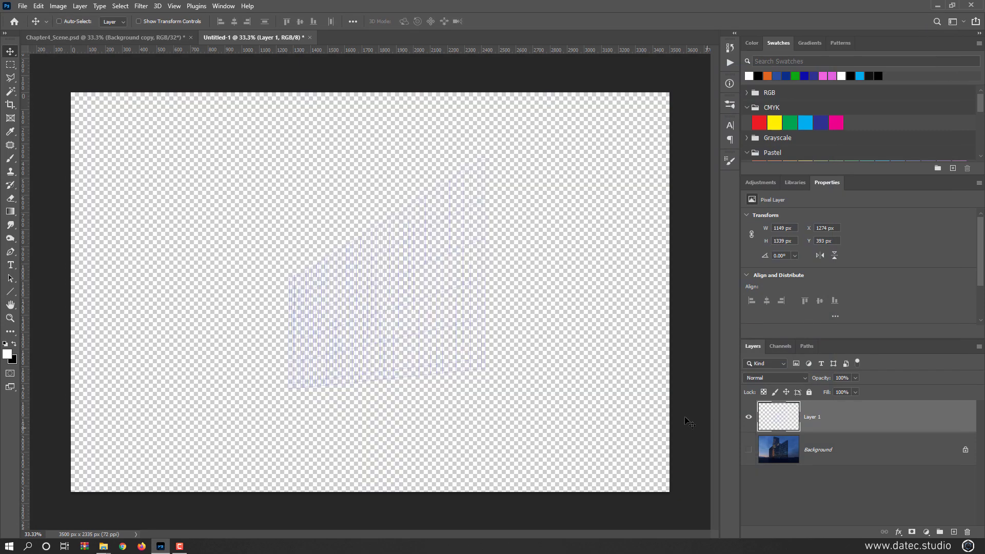
{"action": "scroll", "coordinate": [447, 323], "scroll_direction": "up", "scroll_amount": 3}
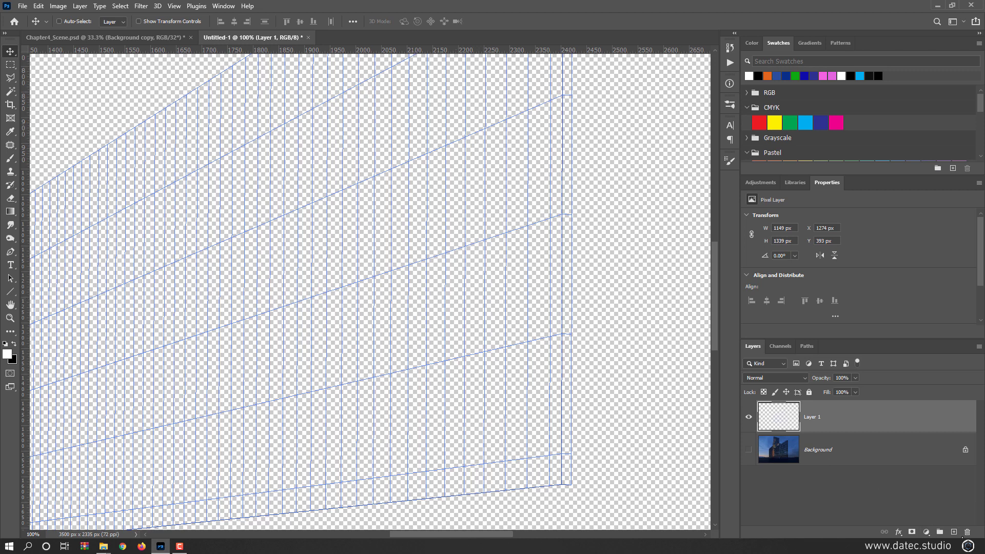
{"action": "left_click", "coordinate": [954, 532], "text": "ctrl"}
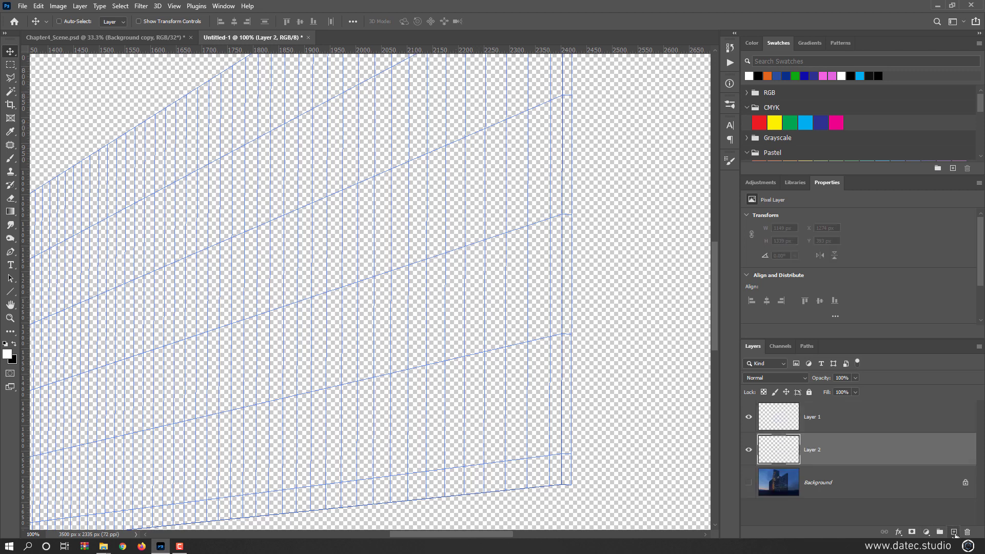
- Fill Layer 2 with the black background colour as a backdrop and inspect the facade grid against it
{"action": "key", "text": "ctrl+BackSpace"}
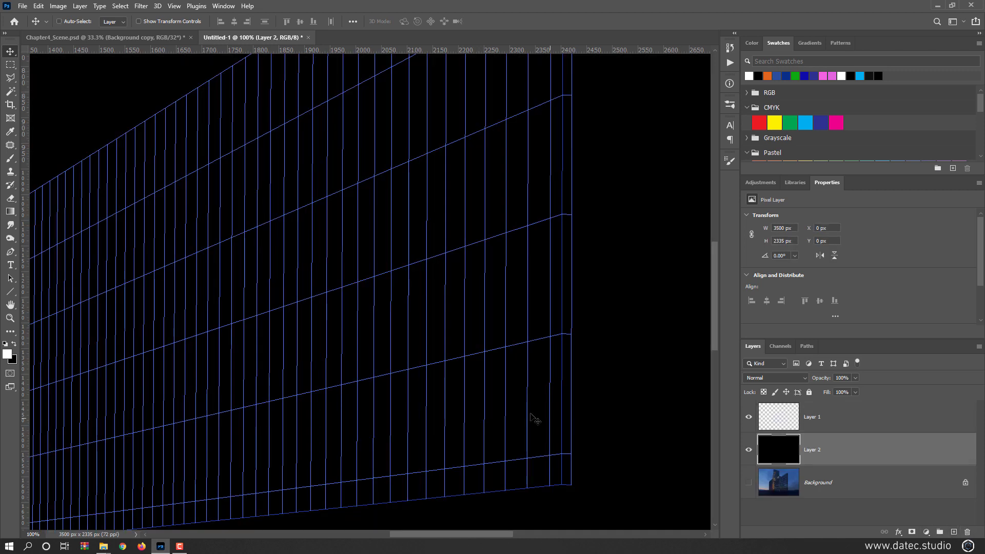
{"action": "key", "text": "ctrl+minus"}
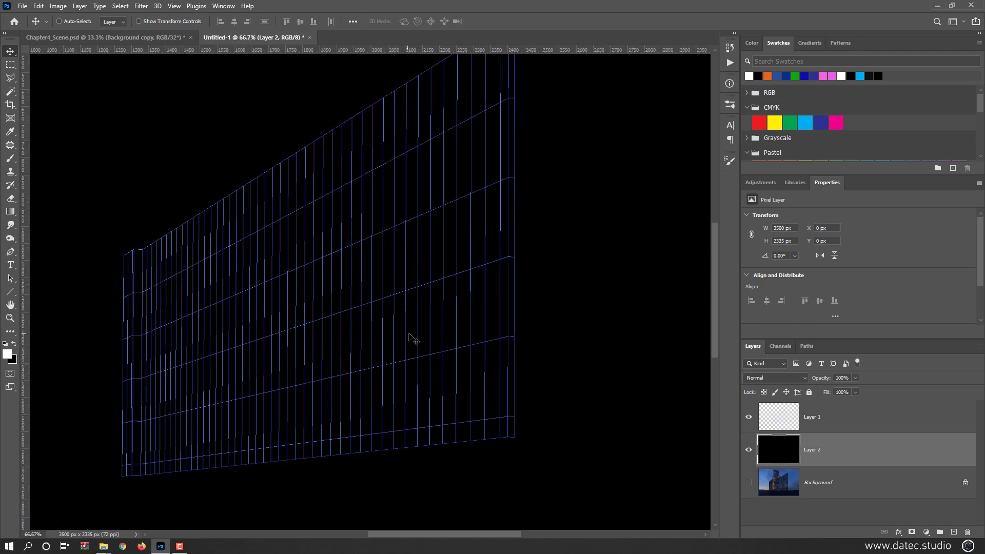
{"action": "scroll", "coordinate": [445, 303], "scroll_direction": "up", "scroll_amount": 1}
{"action": "left_click_drag", "start_coordinate": [319, 325], "coordinate": [465, 265]}
{"action": "scroll", "coordinate": [404, 282], "scroll_direction": "down", "scroll_amount": 1}
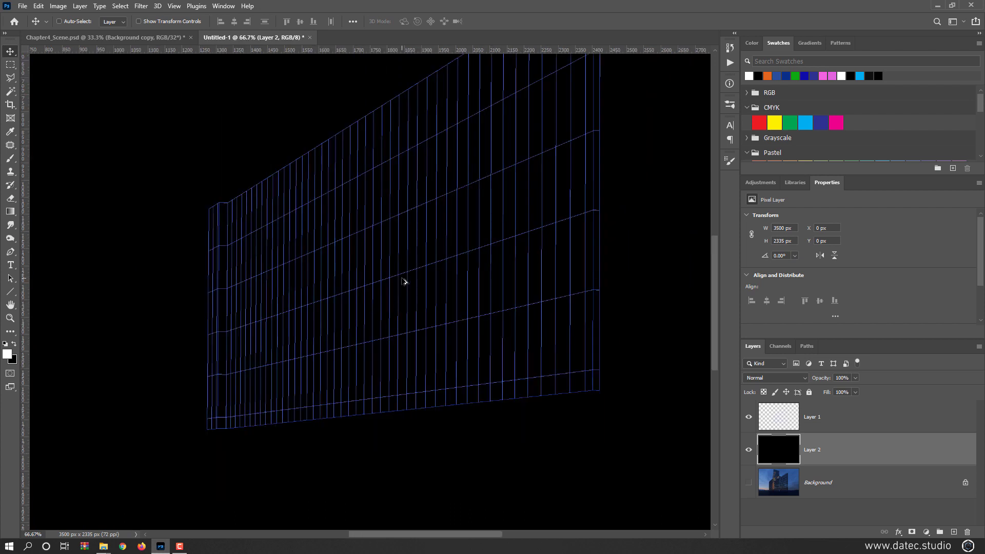
{"action": "scroll", "coordinate": [405, 282], "scroll_direction": "down", "scroll_amount": 2}
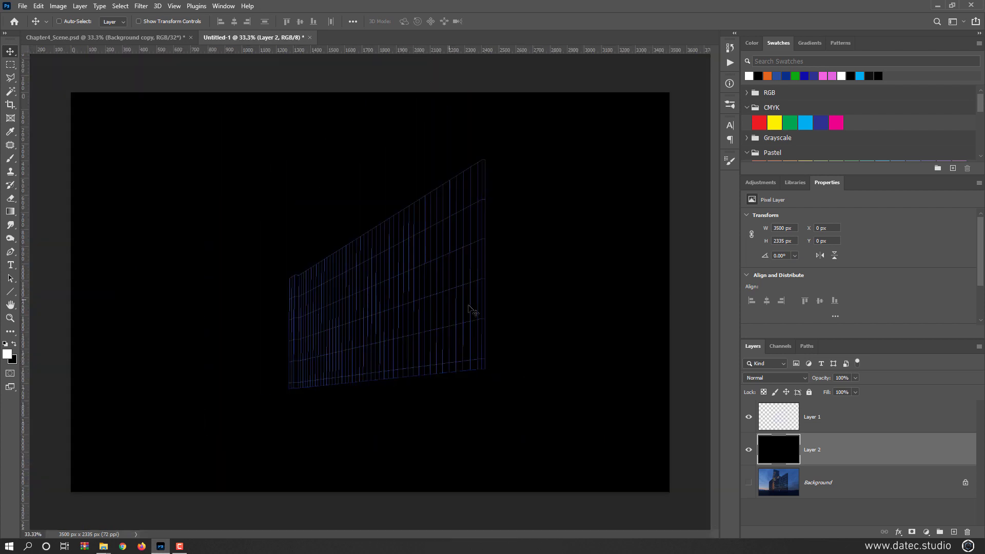
- Select Layer 1 with Layer 2 hidden and the Background shown, and reopen the Vanishing Point filter
{"action": "left_click", "coordinate": [781, 418]}
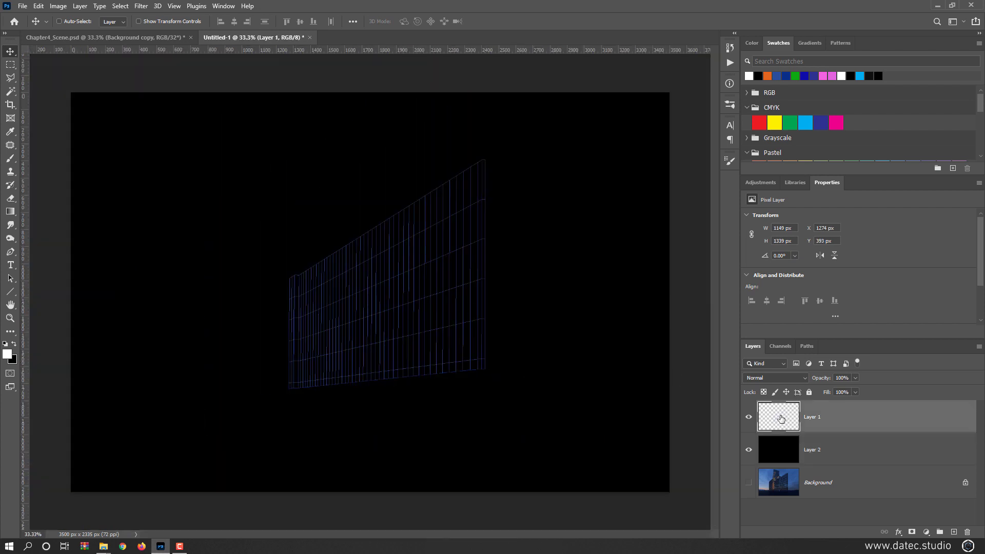
{"action": "left_click", "coordinate": [749, 449]}
{"action": "left_click", "coordinate": [749, 482]}
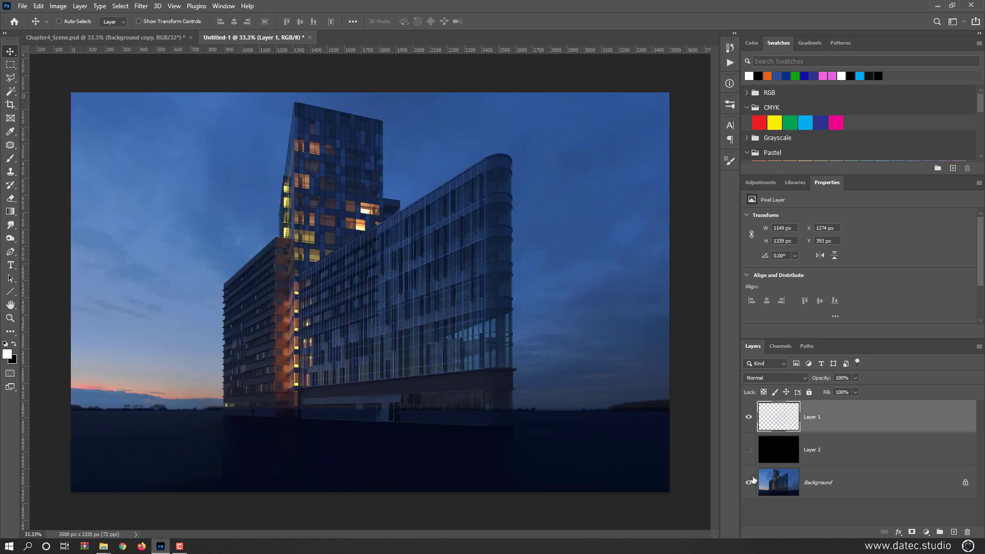
{"action": "left_click", "coordinate": [141, 6]}
{"action": "left_click", "coordinate": [183, 112]}
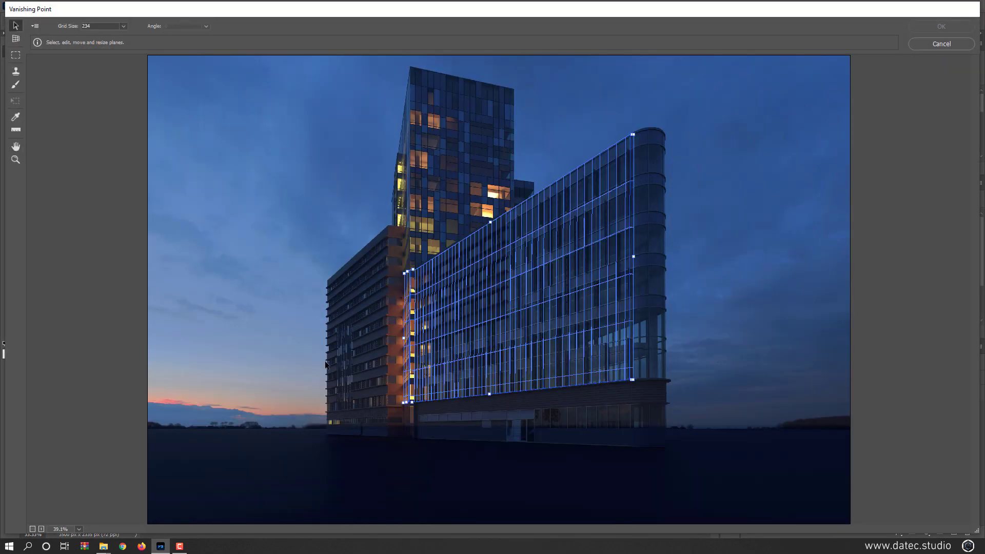
- Extend the main facade plane's lower edge down to the base of the building
{"action": "key", "text": "ctrl+minus"}
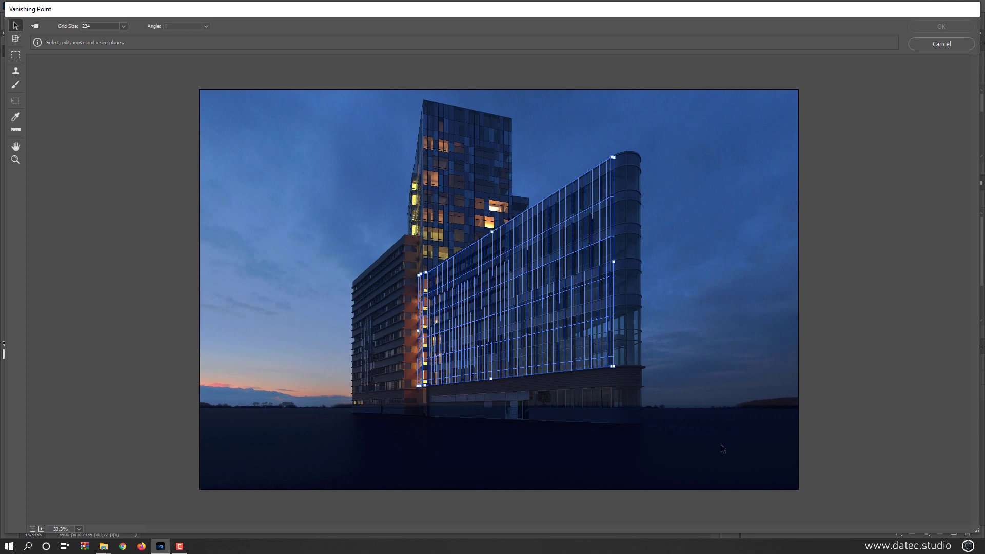
{"action": "key", "text": "ctrl+plus"}
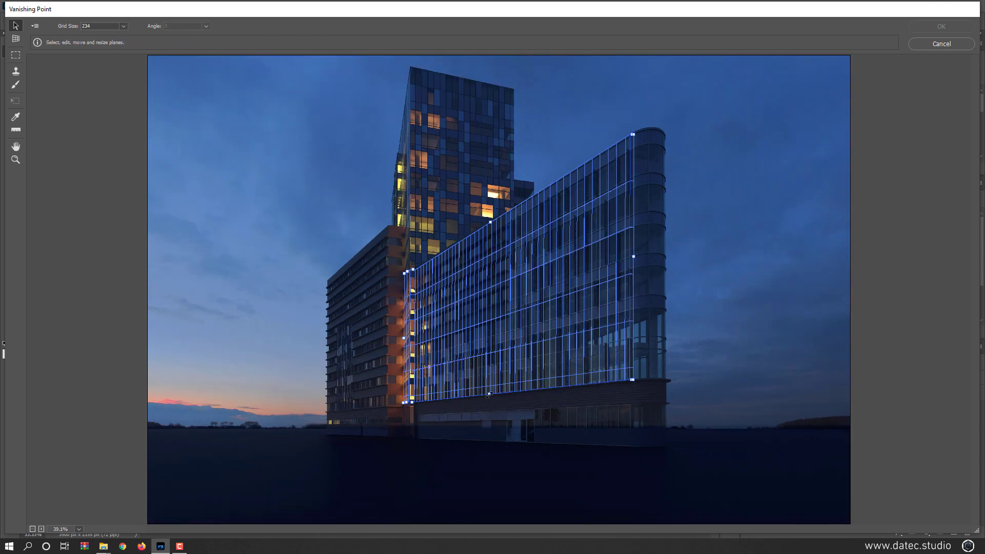
{"action": "left_click_drag", "start_coordinate": [488, 401], "coordinate": [489, 441]}
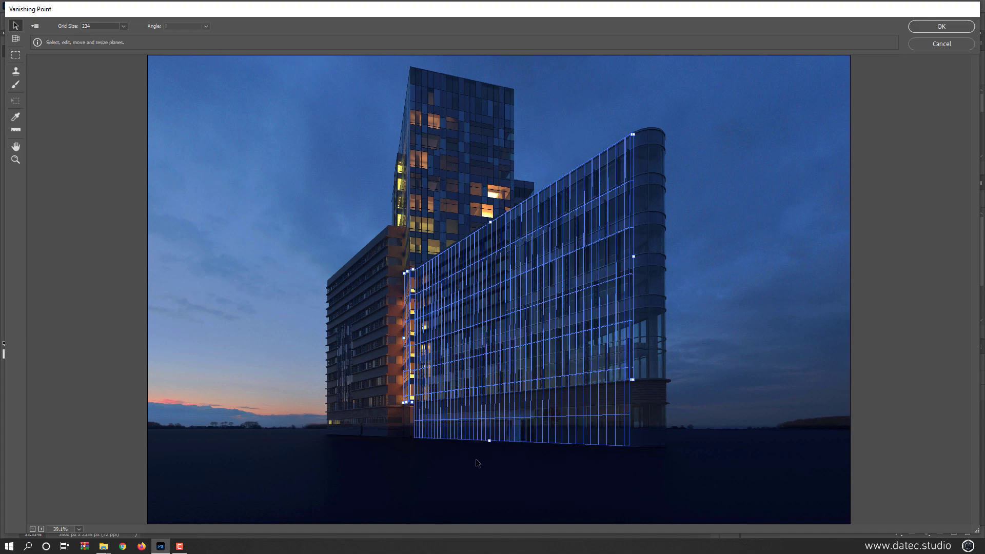
- Tear off a perpendicular ground plane from the facade plane's base and extend its front edge past the image's lower edge
{"action": "key", "text": "ctrl"}
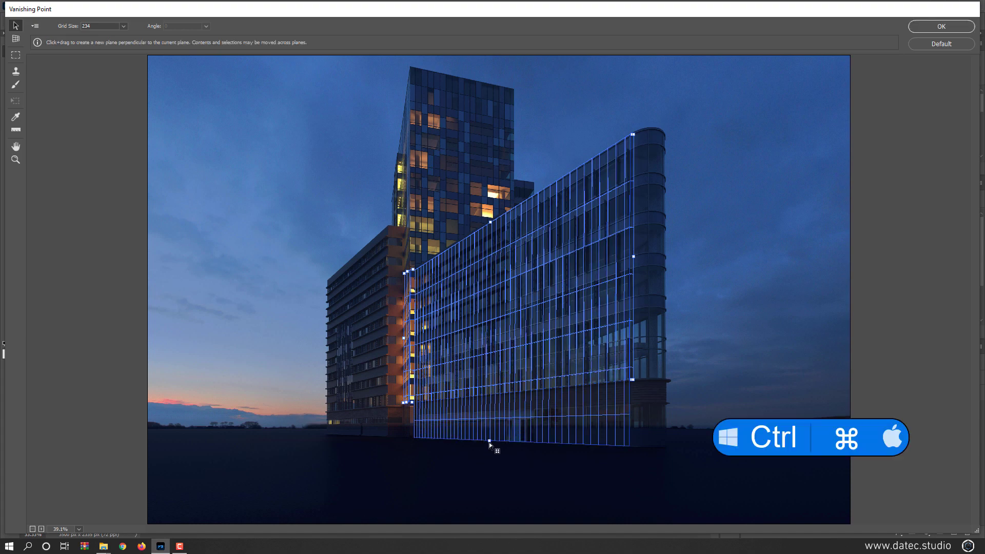
{"action": "left_click_drag", "start_coordinate": [490, 441], "coordinate": [130, 470]}
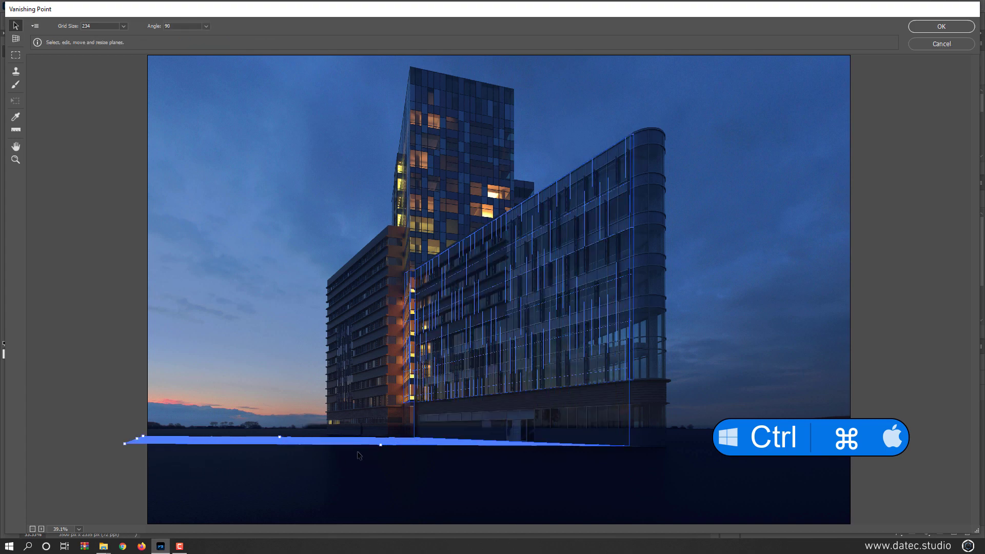
{"action": "left_click_drag", "start_coordinate": [380, 445], "coordinate": [489, 547]}
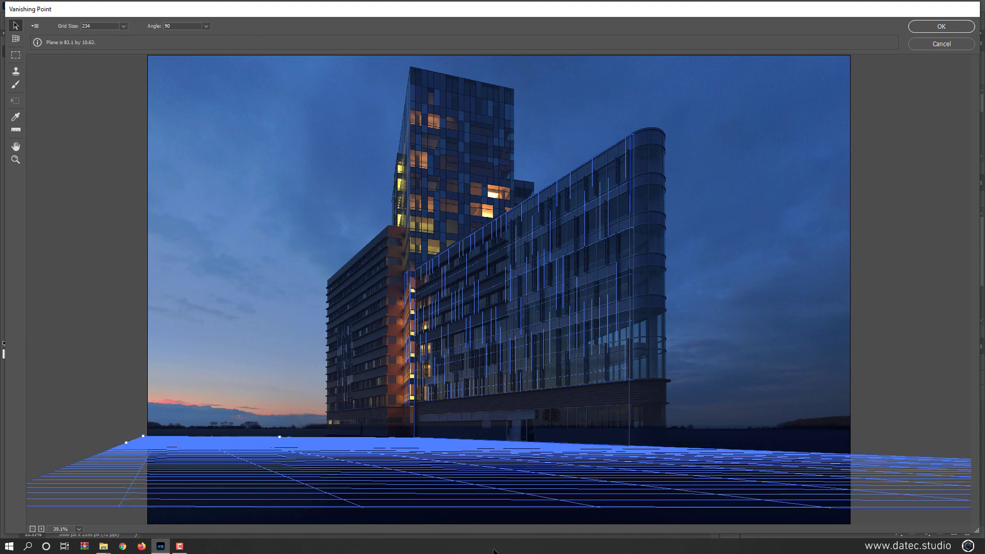
{"action": "key", "text": "ctrl+minus"}
{"action": "key", "text": "ctrl+minus"}
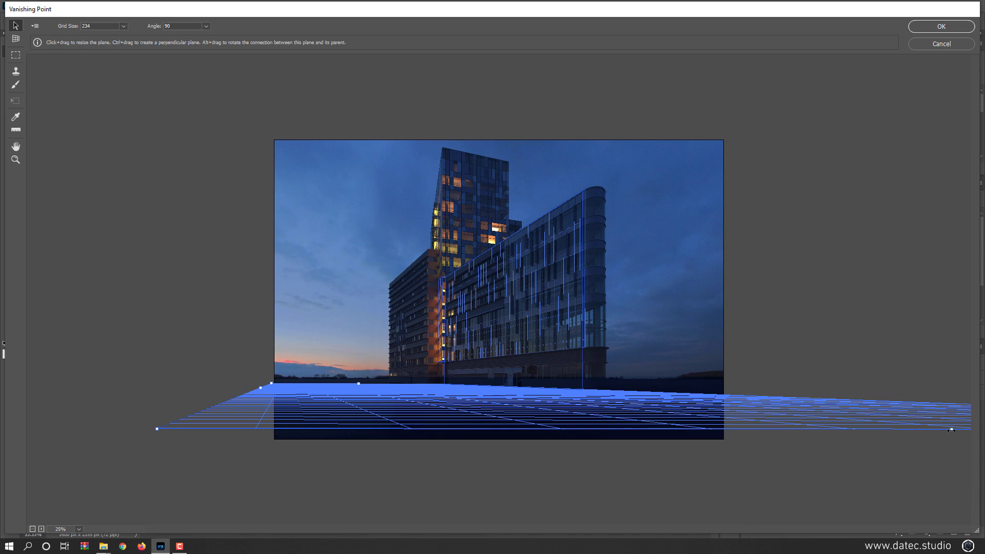
{"action": "key", "text": "ctrl+minus"}
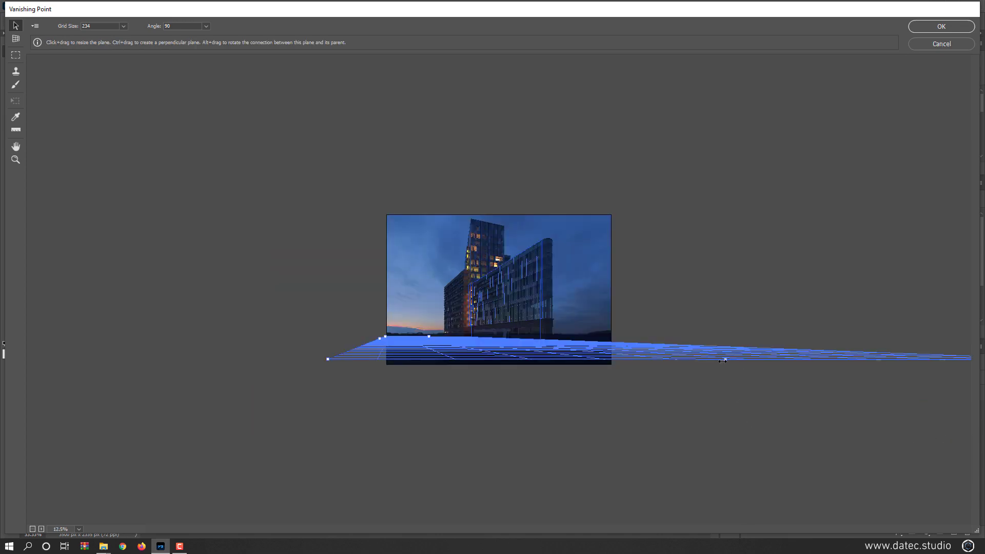
{"action": "left_click_drag", "start_coordinate": [724, 359], "coordinate": [659, 366]}
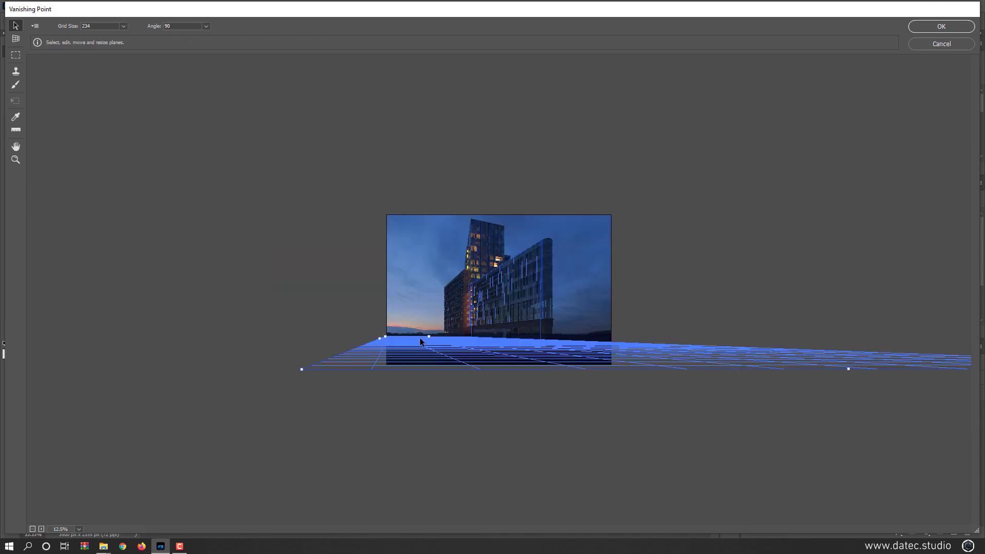
{"action": "key", "text": "ctrl+plus"}
{"action": "key", "text": "ctrl+plus"}
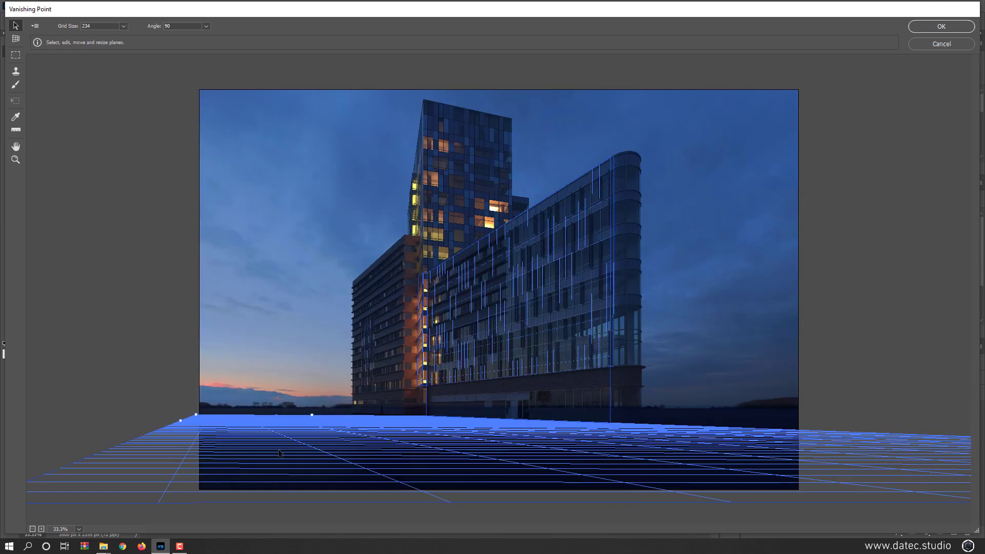
- Stretch the ground plane's outer side and far edge outward, and set its grid size to 707
{"action": "left_click_drag", "start_coordinate": [180, 421], "coordinate": [126, 420]}
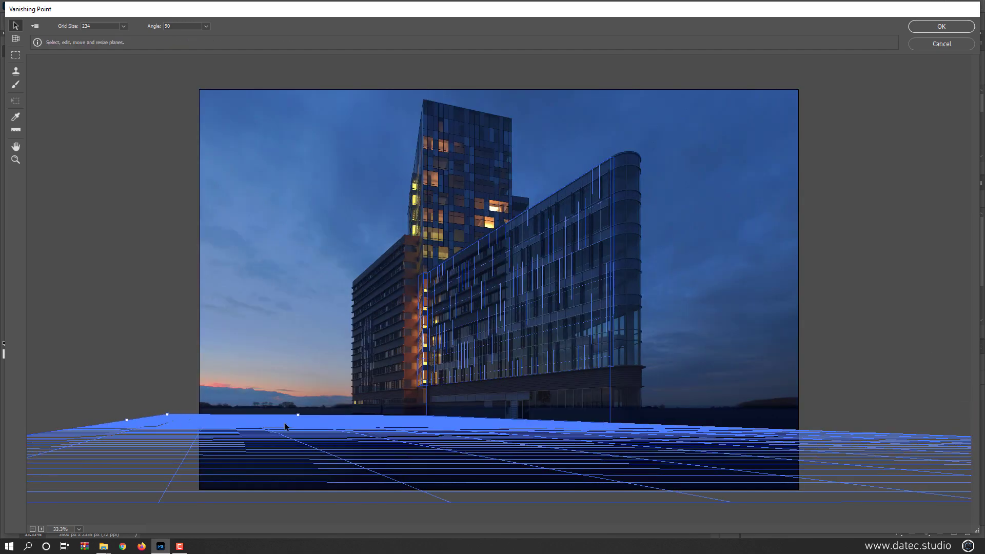
{"action": "left_click_drag", "start_coordinate": [297, 415], "coordinate": [281, 411]}
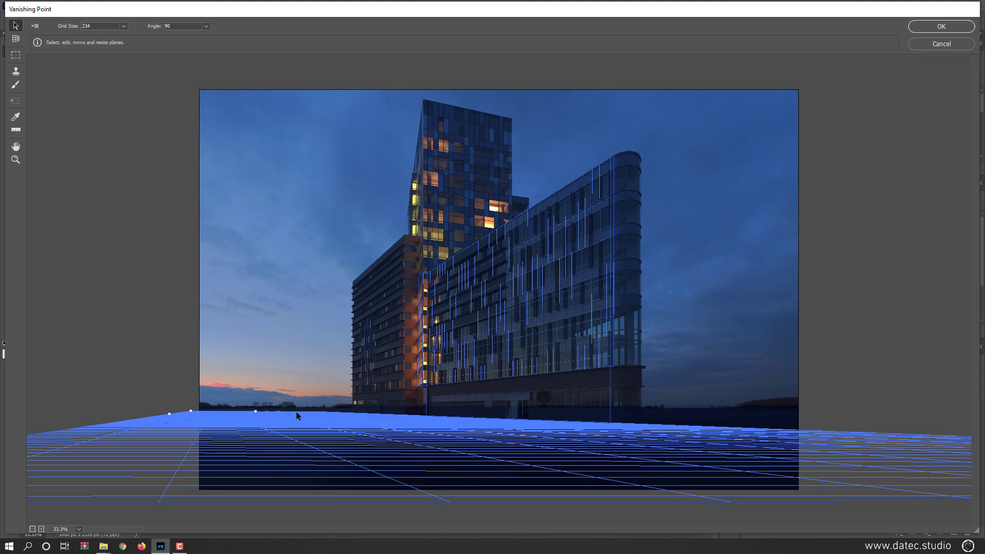
{"action": "left_click", "coordinate": [696, 425]}
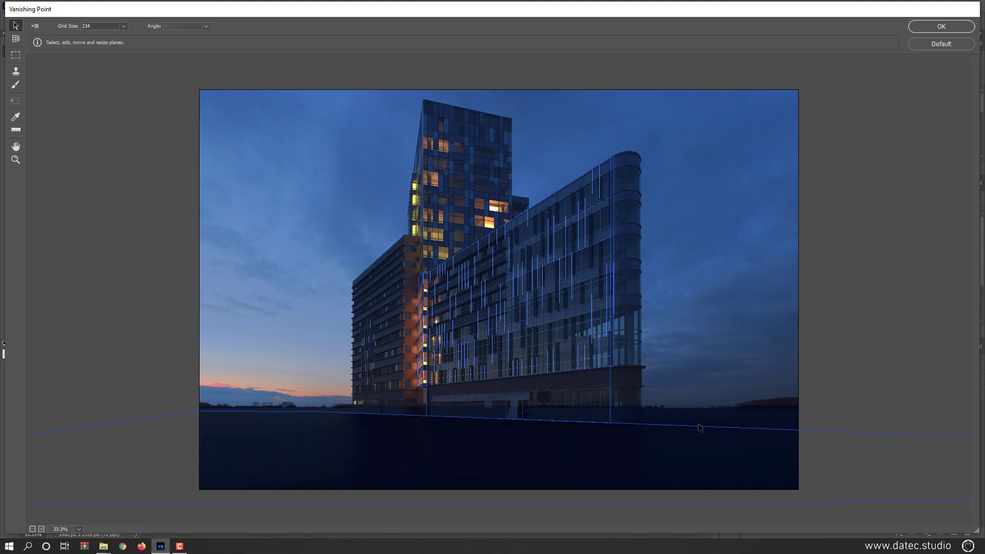
{"action": "left_click", "coordinate": [460, 441]}
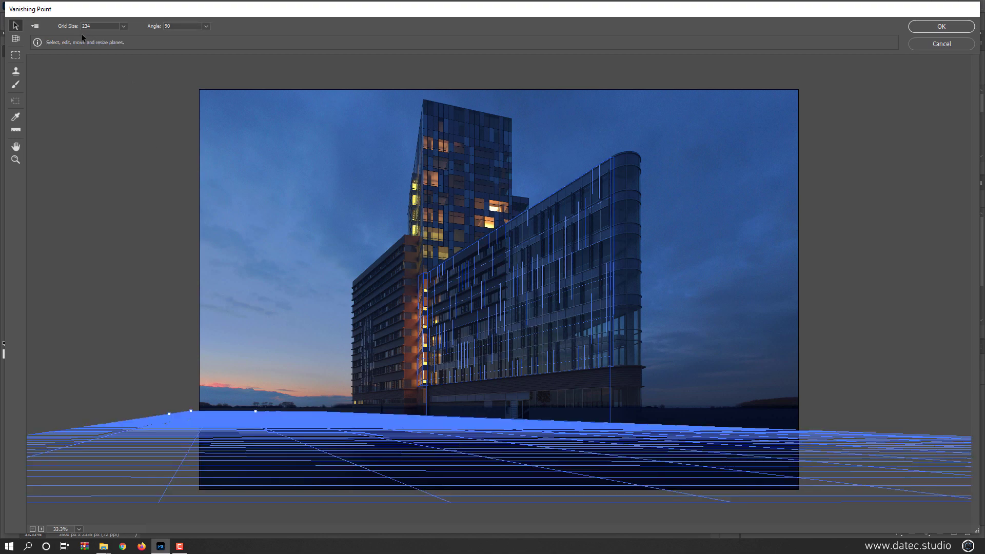
{"action": "left_click_drag", "start_coordinate": [67, 26], "coordinate": [416, 279]}
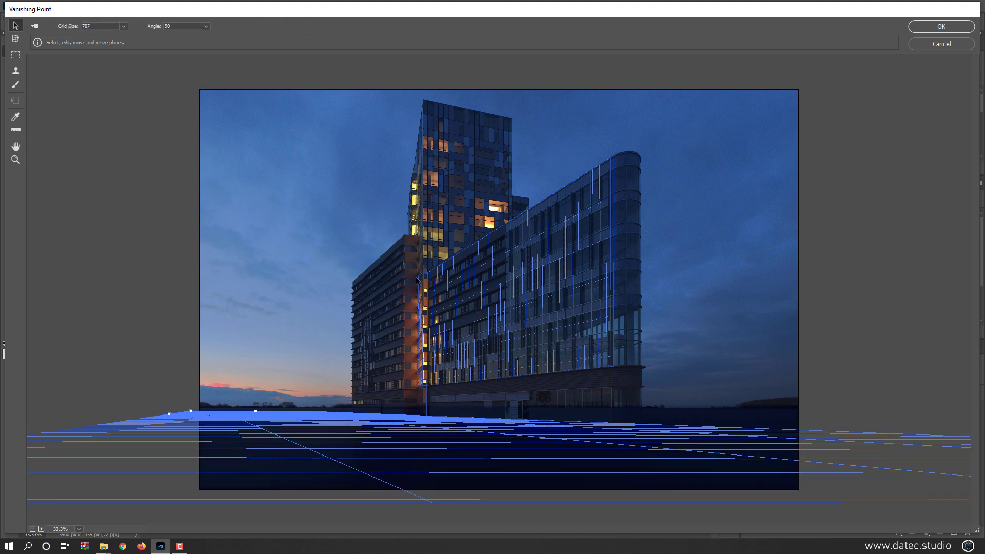
- Tear off a perpendicular plane from the recess plane over the shorter wing's facade and stretch it from roofline to ground
{"action": "left_click", "coordinate": [421, 327]}
{"action": "left_click_drag", "start_coordinate": [418, 330], "coordinate": [352, 347]}
{"action": "left_click_drag", "start_coordinate": [375, 296], "coordinate": [376, 262]}
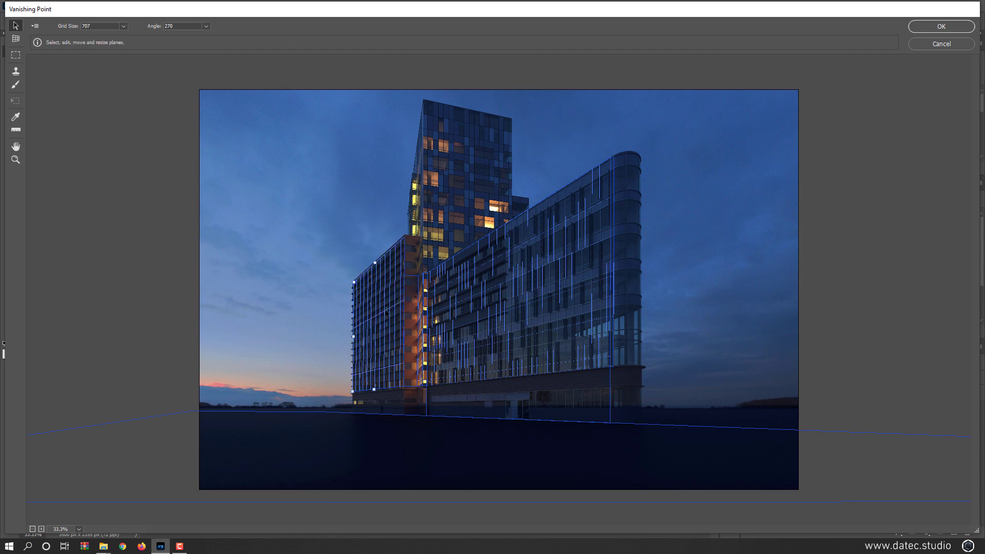
{"action": "left_click_drag", "start_coordinate": [374, 391], "coordinate": [376, 412]}
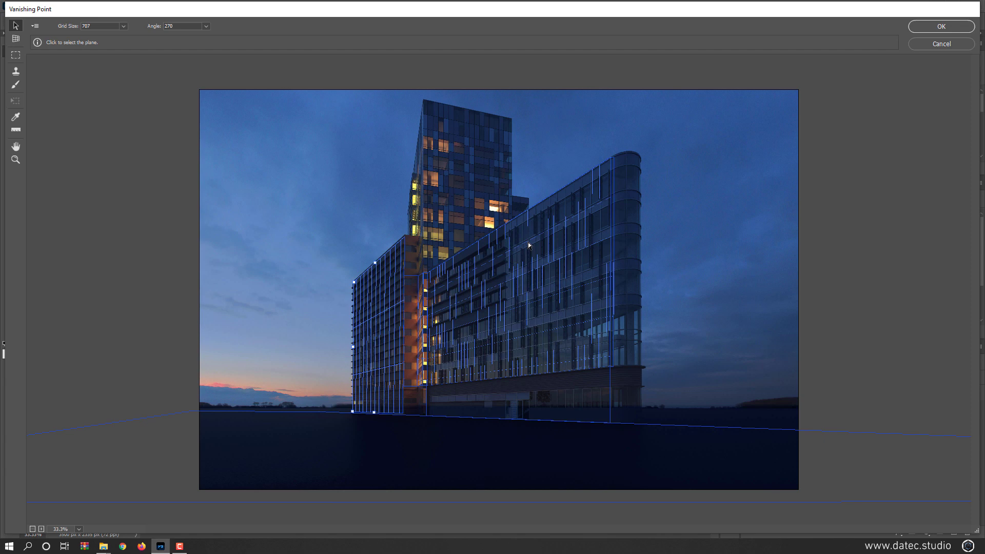
- Extend the ground plane's far edge to the horizon, then apply the filter with Render Grids to Photoshop enabled
{"action": "left_click", "coordinate": [439, 435]}
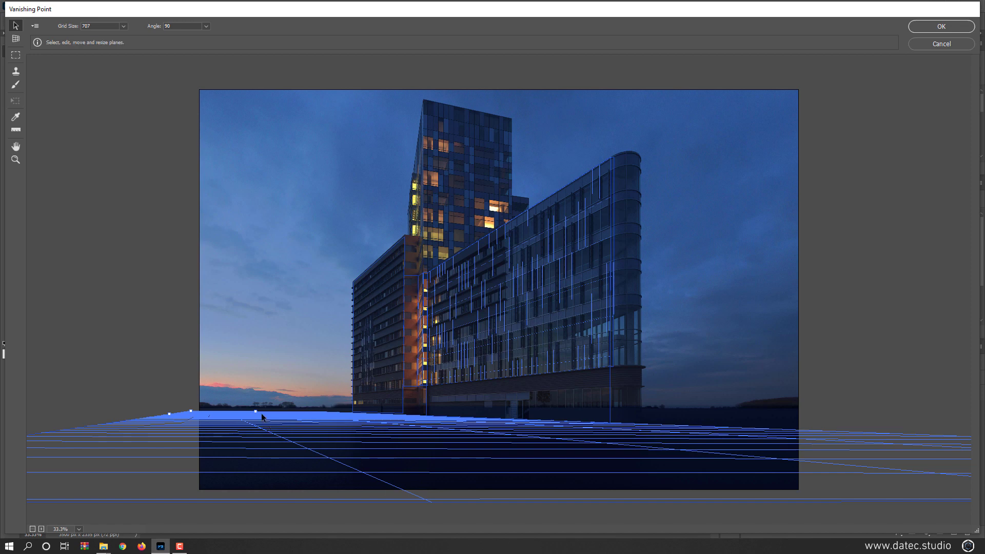
{"action": "left_click_drag", "start_coordinate": [255, 411], "coordinate": [214, 408]}
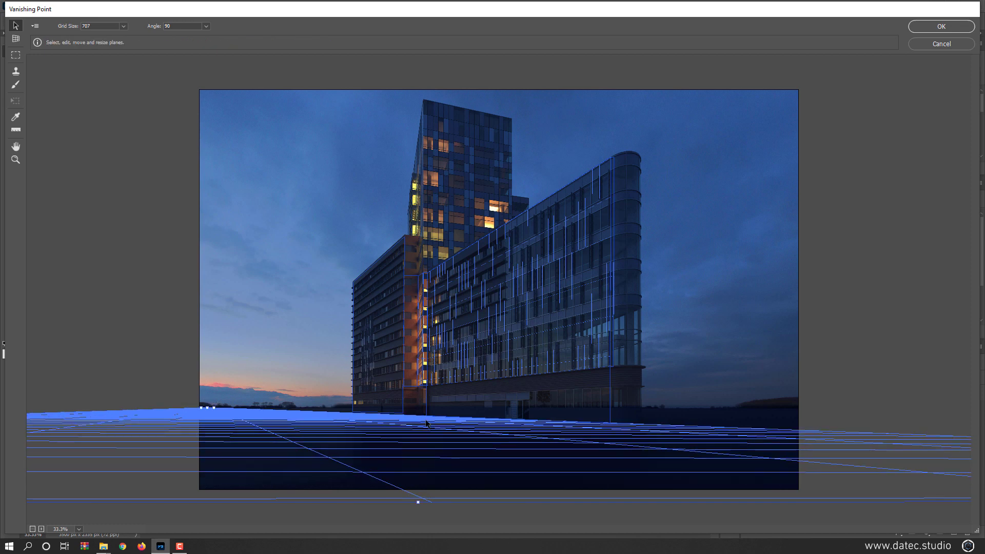
{"action": "left_click", "coordinate": [33, 28]}
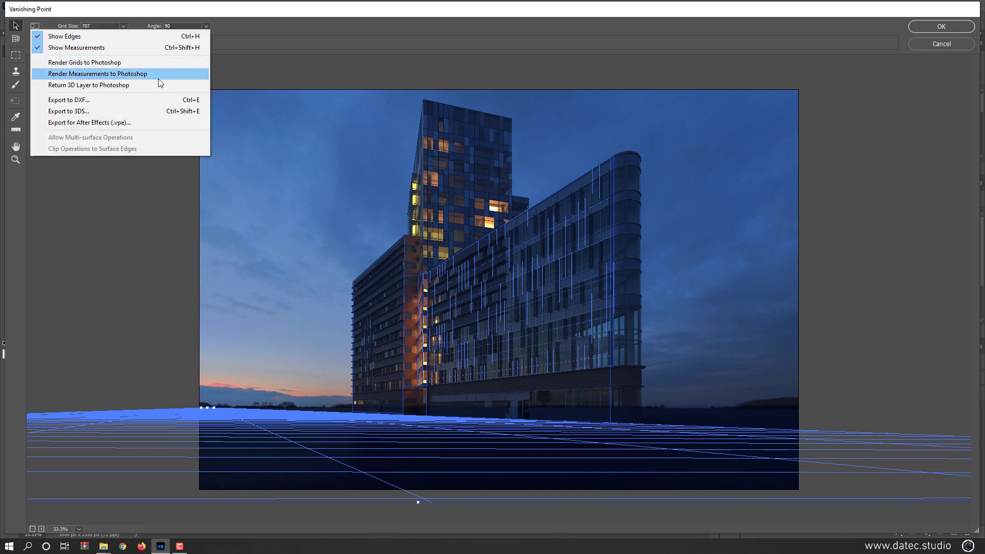
{"action": "left_click", "coordinate": [167, 63]}
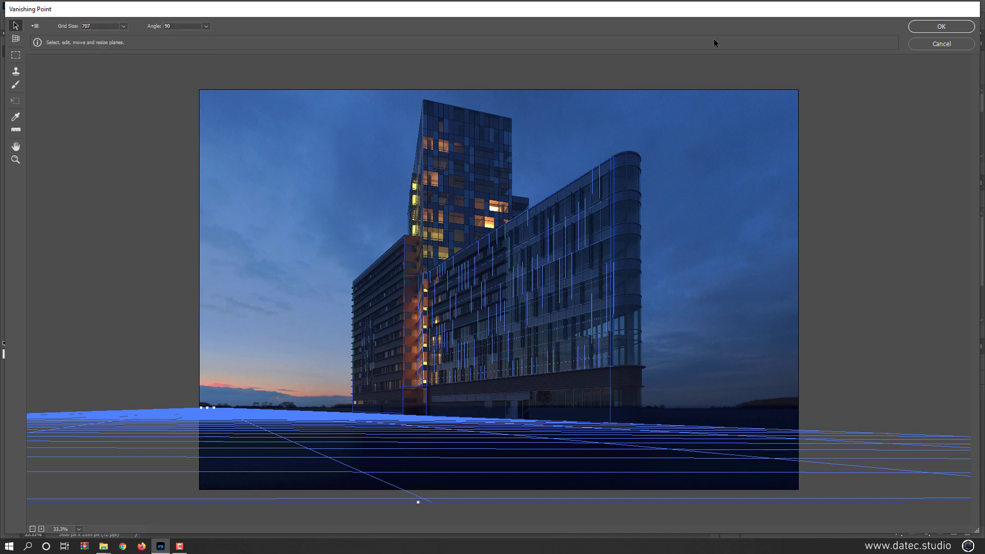
{"action": "left_click", "coordinate": [935, 27]}
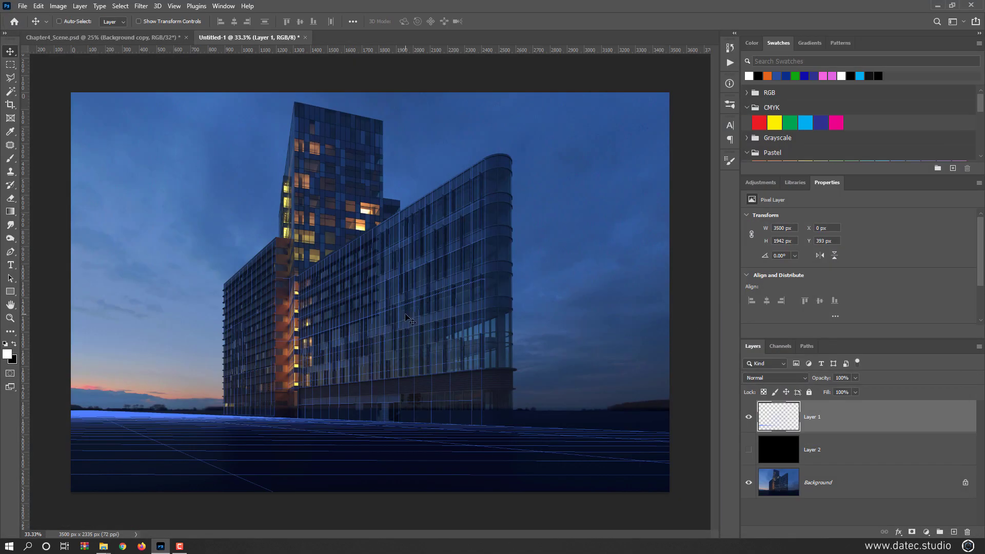
- Thicken the grid lines by duplicating Layer 1 four times with 1 px nudges right, up, left and down
{"action": "scroll", "coordinate": [445, 347], "scroll_direction": "up", "scroll_amount": 2}
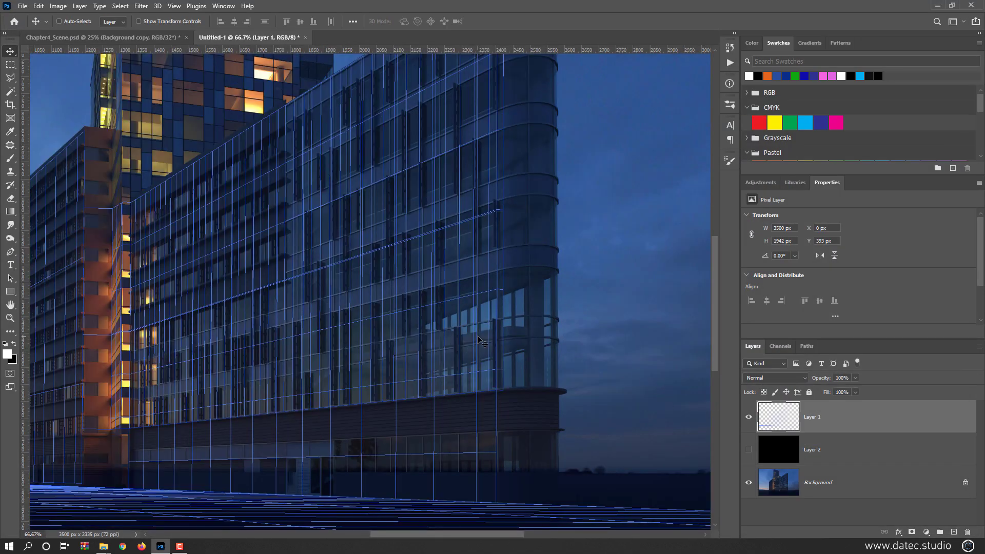
{"action": "scroll", "coordinate": [485, 250], "scroll_direction": "up", "scroll_amount": 1}
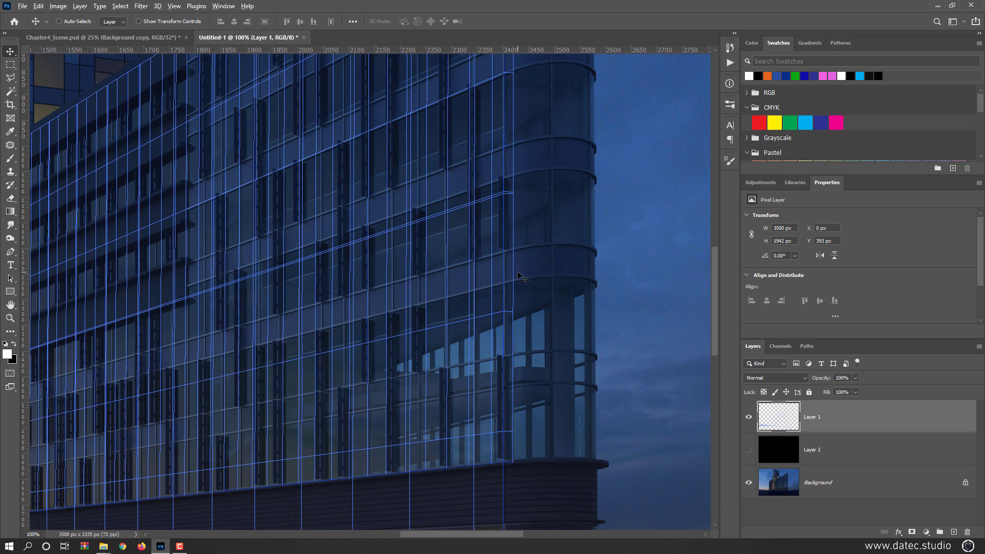
{"action": "key", "text": "alt+Right"}
{"action": "key", "text": "alt+Up"}
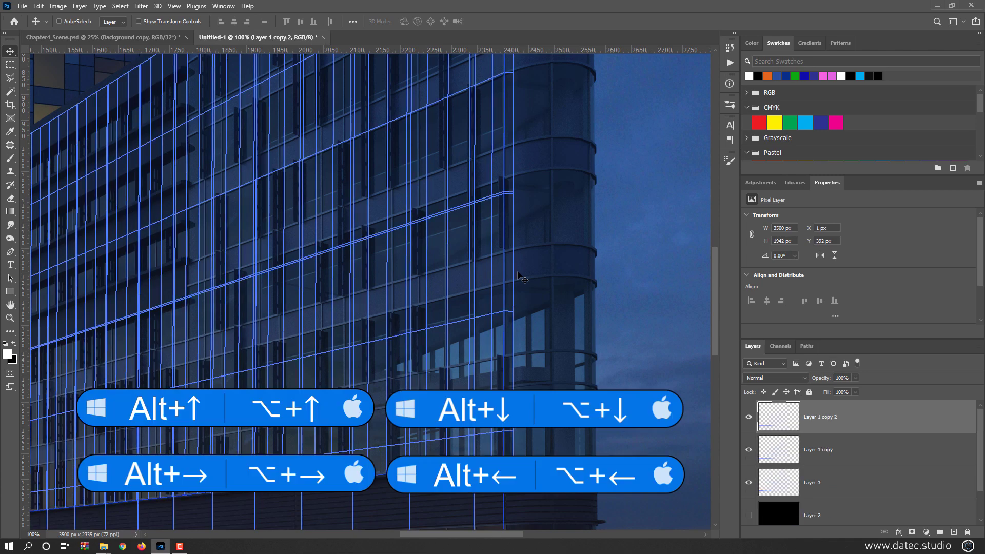
{"action": "key", "text": "alt+Left"}
{"action": "key", "text": "alt+Down"}
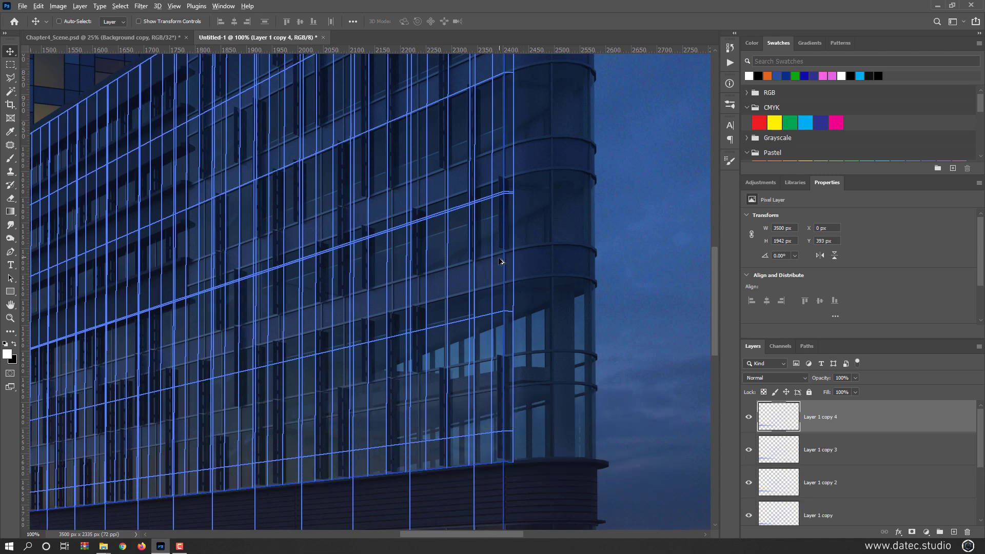
- Merge the four grid copies with Layer 1 into a single layer and toggle its visibility to check the grid
{"action": "scroll", "coordinate": [505, 269], "scroll_direction": "down", "scroll_amount": 2}
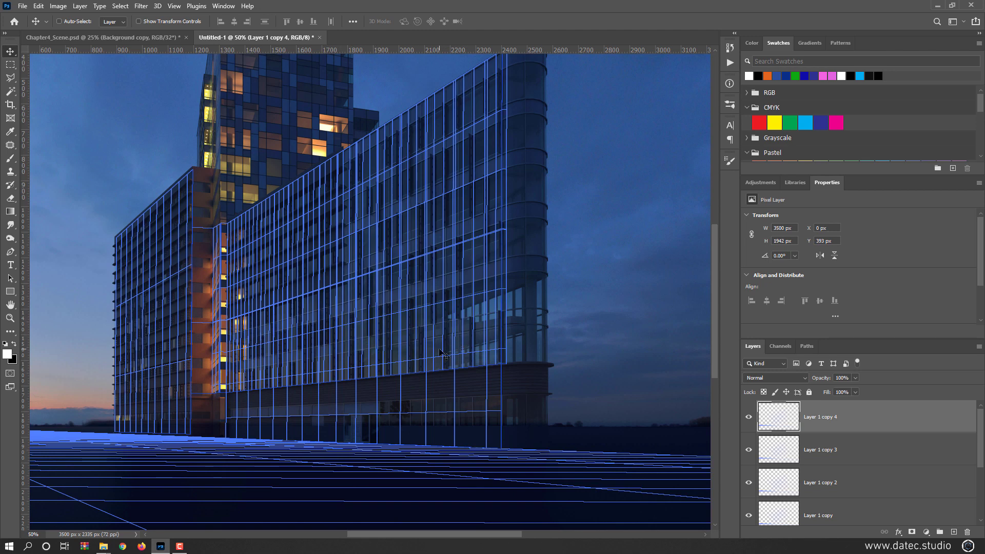
{"action": "key", "text": "ctrl+e"}
{"action": "key", "text": "ctrl+e"}
{"action": "key", "text": "ctrl+e"}
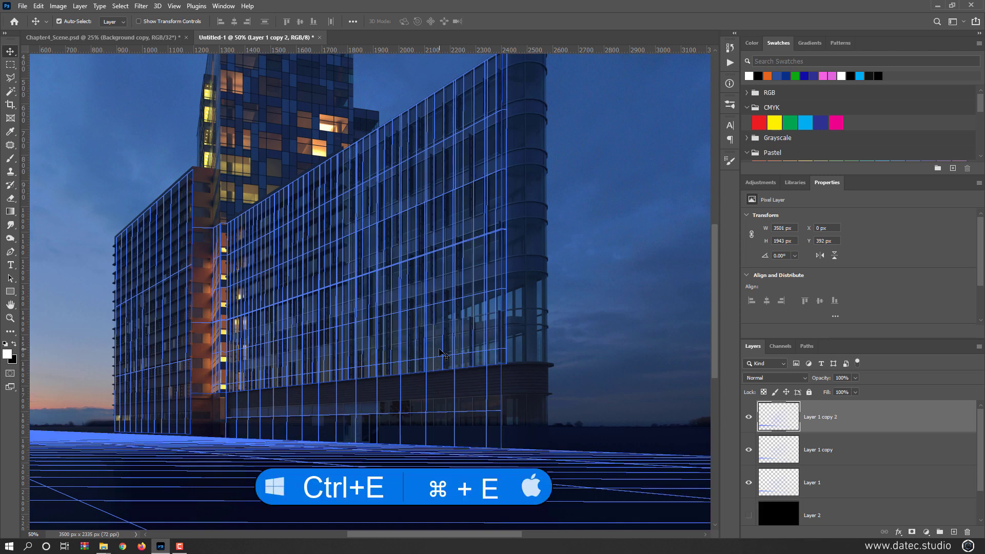
{"action": "key", "text": "ctrl+e"}
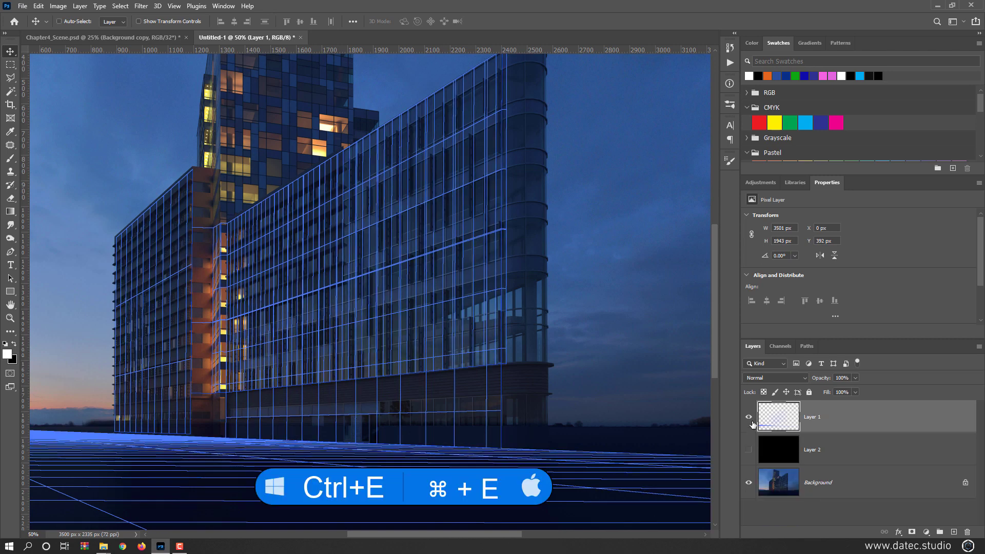
{"action": "left_click", "coordinate": [749, 418]}
{"action": "left_click", "coordinate": [750, 417]}
- Try thickening the grid lines further by repeatedly duplicating the merged layer with nudges right and up
{"action": "scroll", "coordinate": [507, 323], "scroll_direction": "up", "scroll_amount": 4}
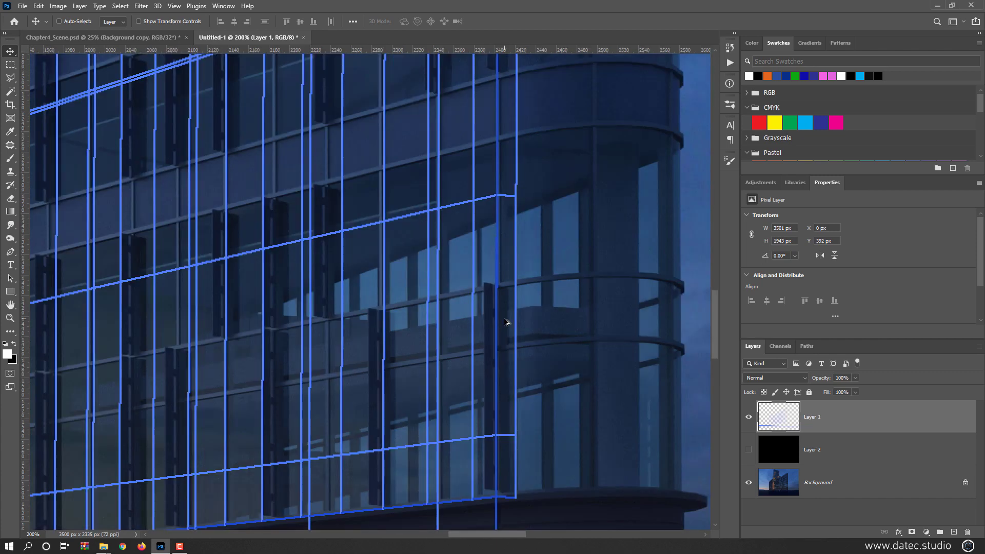
{"action": "key", "text": "alt+Right"}
{"action": "key", "text": "alt+Right"}
{"action": "key", "text": "alt+Right"}
{"action": "key", "text": "alt+Right"}
{"action": "key", "text": "alt+Right"}
{"action": "key", "text": "alt+Right"}
{"action": "key", "text": "alt+Right"}
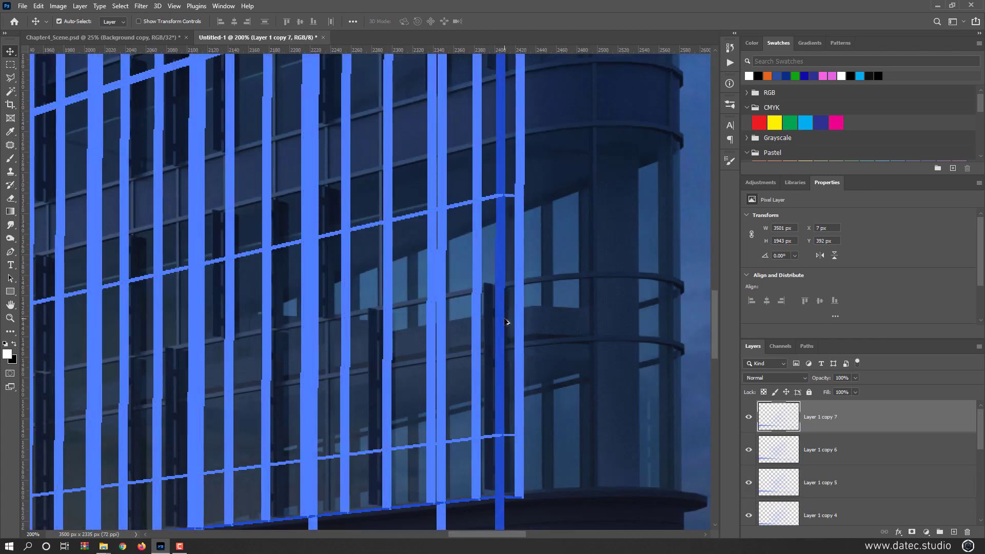
{"action": "key", "text": "alt+Up"}
{"action": "key", "text": "alt+Up"}
{"action": "key", "text": "alt+Up"}
{"action": "key", "text": "alt+Up"}
{"action": "key", "text": "alt+Up"}
{"action": "key", "text": "alt+Up"}
- Undo the extra grid duplicates back to the single merged Layer 1
{"action": "key", "text": "ctrl+z"}
{"action": "key", "text": "ctrl+z"}
{"action": "key", "text": "ctrl+z"}
{"action": "key", "text": "ctrl+z"}
{"action": "key", "text": "ctrl+z"}
{"action": "key", "text": "ctrl+z"}
{"action": "key", "text": "ctrl+z"}
{"action": "key", "text": "ctrl+z"}
{"action": "key", "text": "ctrl+z"}
{"action": "key", "text": "ctrl+z"}
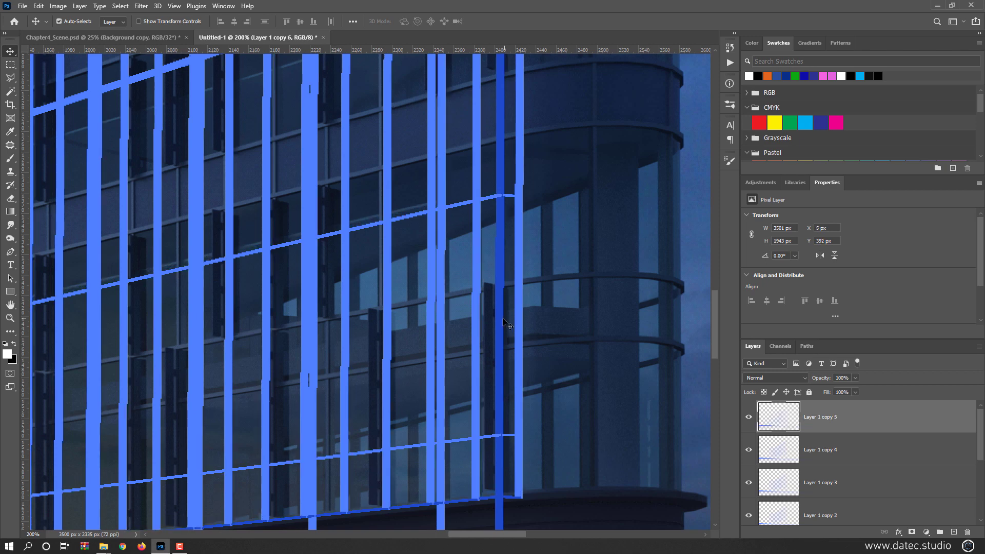
{"action": "key", "text": "ctrl+z"}
{"action": "key", "text": "ctrl+z"}
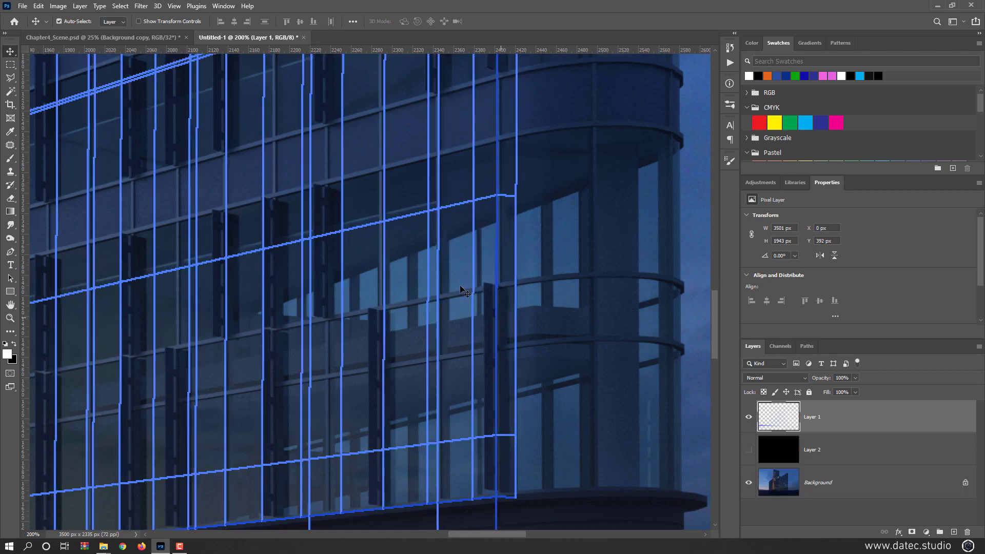
- Copy the merged grid layer into Chapter4_Scene.psd at its original document position, accepting the bit-depth difference
{"action": "key", "text": "ctrl+minus"}
{"action": "key", "text": "ctrl+minus"}
{"action": "key", "text": "ctrl+minus"}
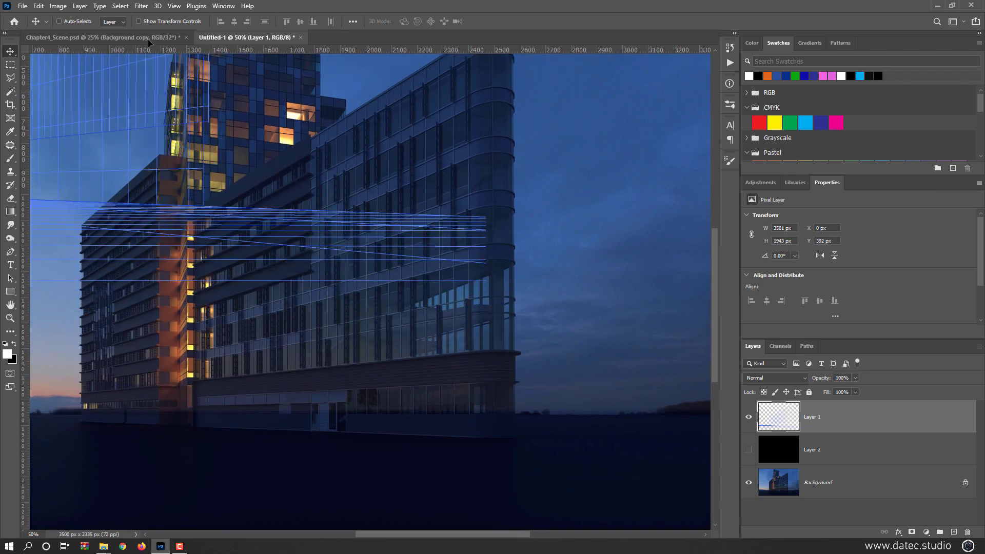
{"action": "left_click", "coordinate": [143, 38]}
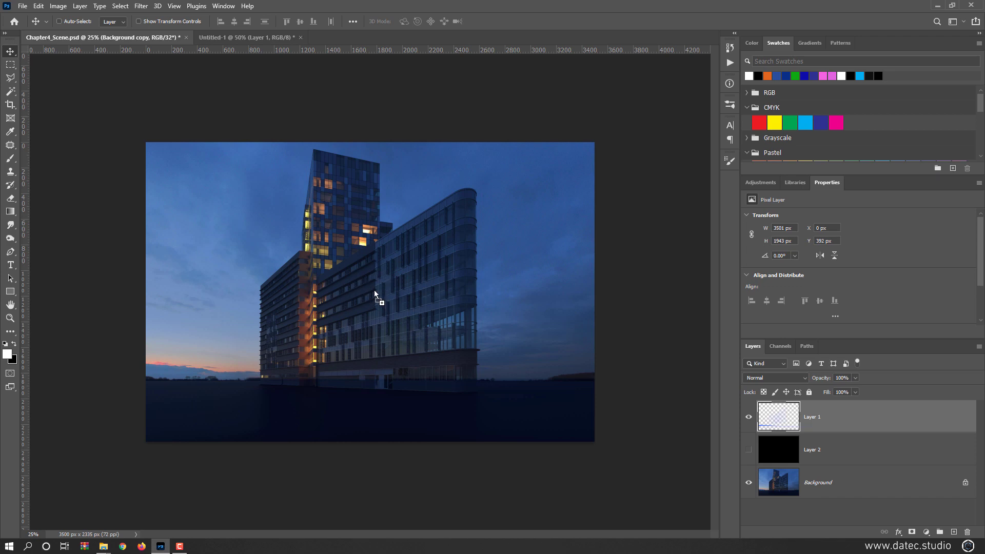
{"action": "key", "text": "shift"}
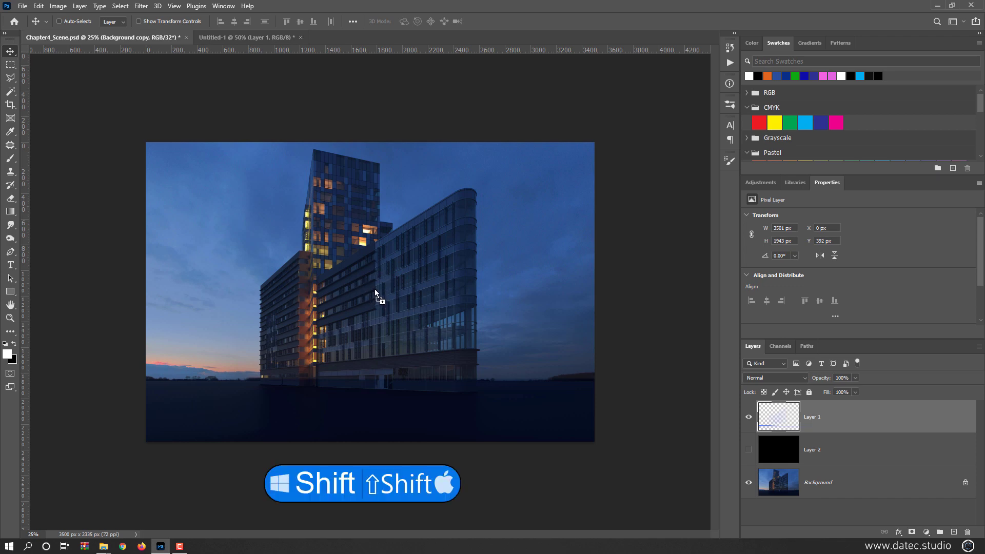
{"action": "left_click_drag", "start_coordinate": [375, 288], "coordinate": [375, 287]}
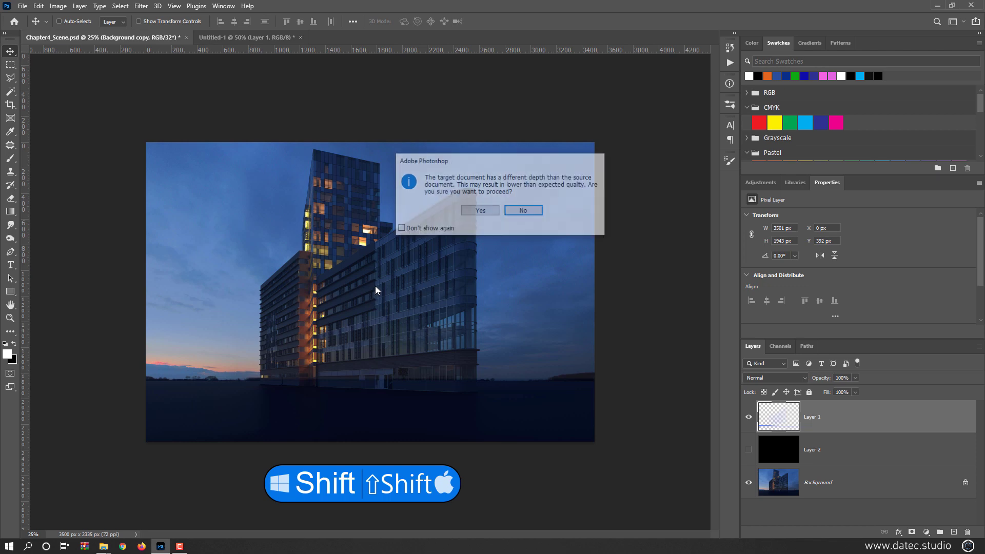
{"action": "left_click", "coordinate": [473, 211]}
{"action": "left_click", "coordinate": [534, 223]}
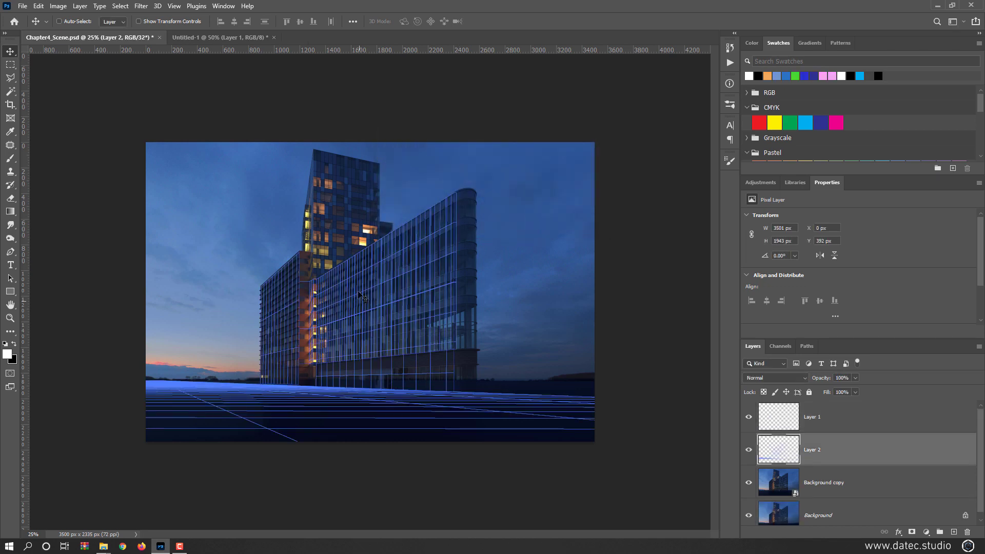
- Copy the grid layer from Untitled-1 into Chapter4_Scene.psd again, this time placing it freely without keeping its original position
{"action": "left_click", "coordinate": [205, 38]}
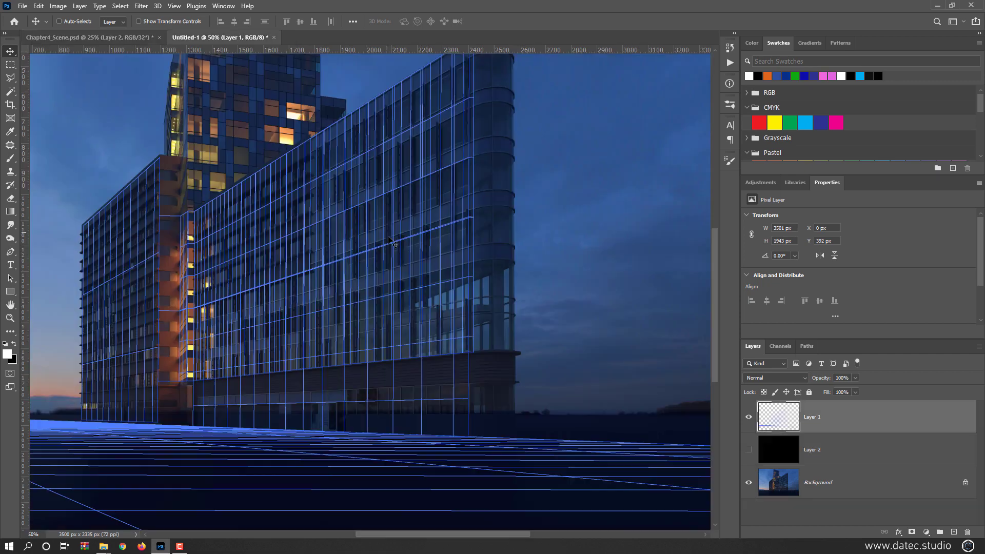
{"action": "left_click", "coordinate": [148, 38]}
{"action": "key", "text": "ctrl+v"}
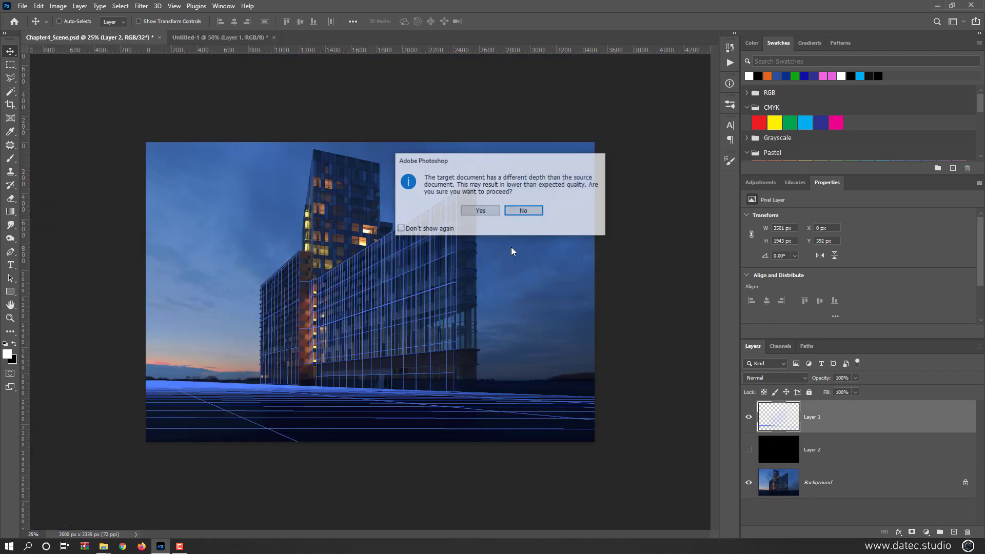
{"action": "left_click", "coordinate": [487, 211]}
{"action": "left_click", "coordinate": [538, 223]}
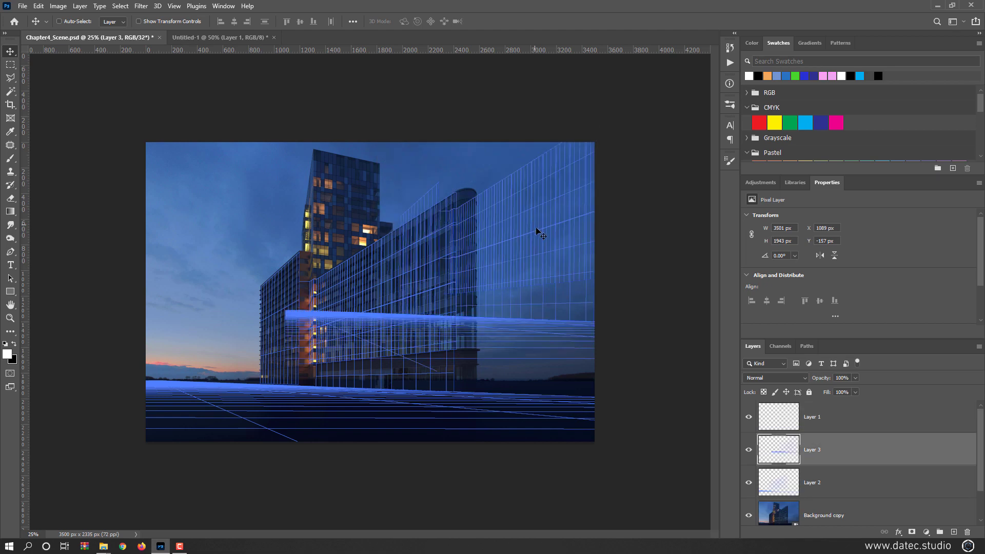